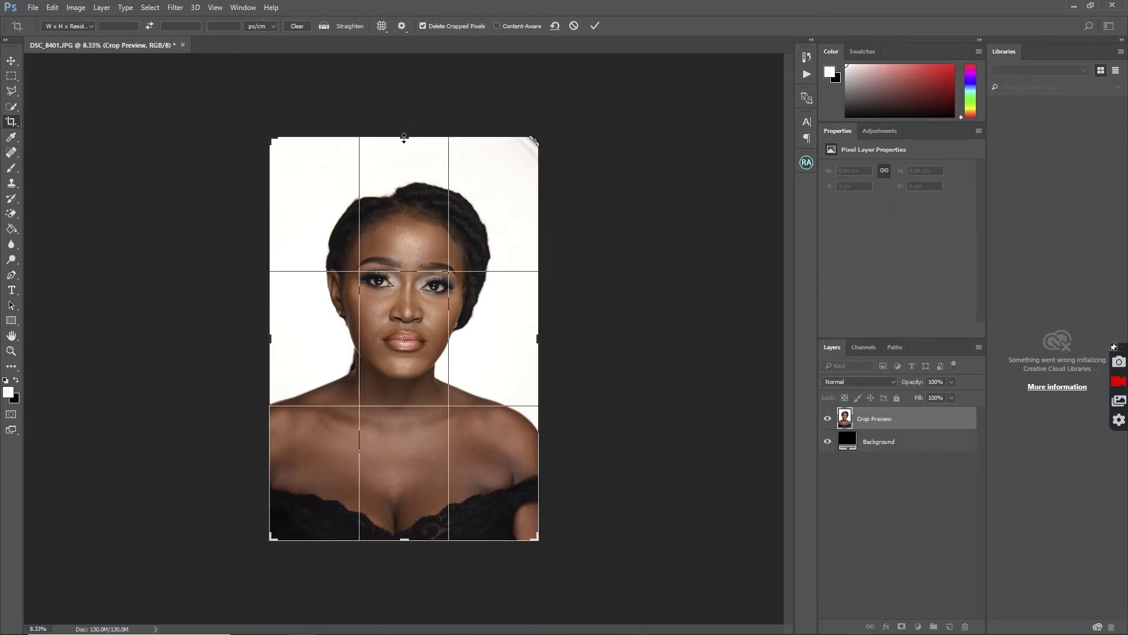
Step: Crop the portrait to the head and upper shoulders, about 41.32 cm wide by 49.38 cm high
left_click_drag(404, 137, 405, 150)
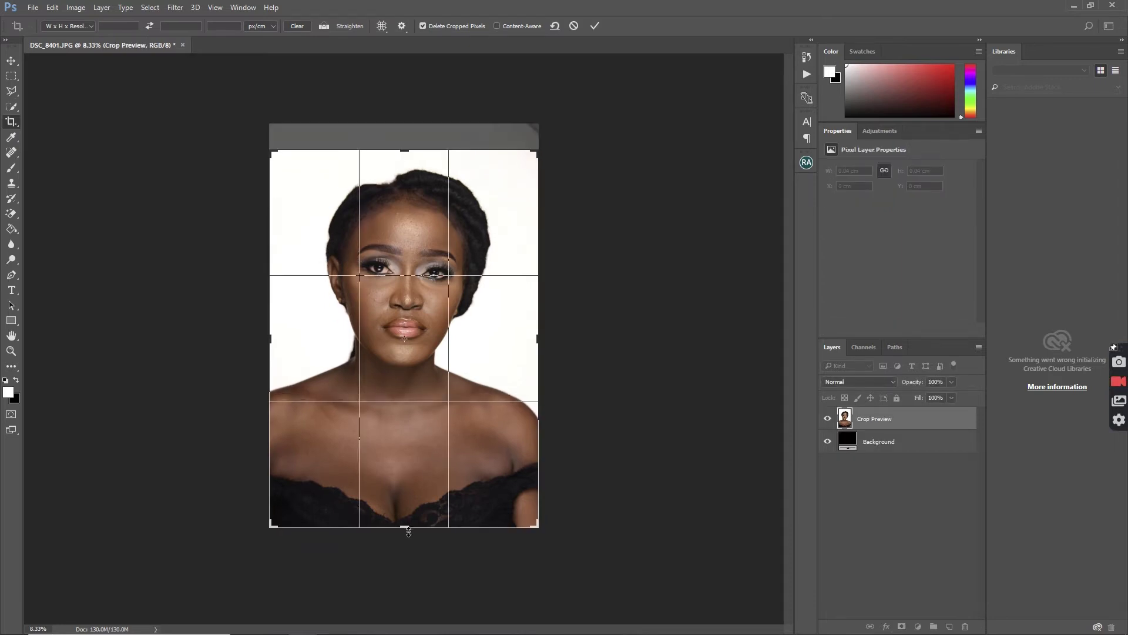
left_click_drag(408, 527, 414, 481)
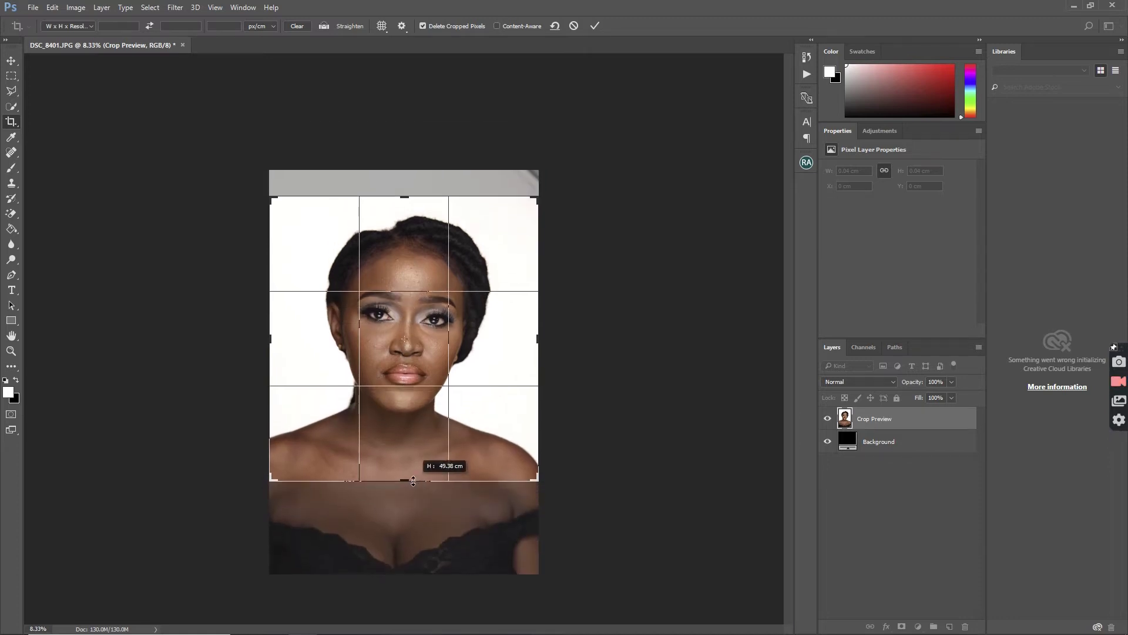
left_click_drag(413, 481, 413, 481)
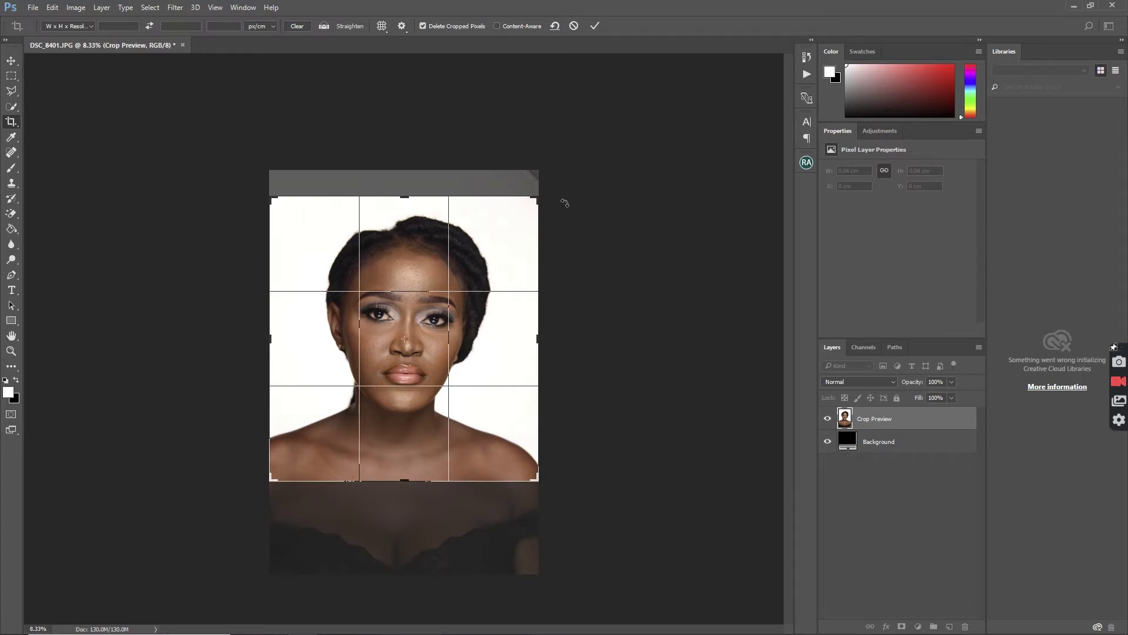
mouse_move(539, 343)
left_mouse_down()
mouse_move(535, 327)
mouse_move(531, 341)
left_mouse_up()
left_click_drag(278, 338, 283, 332)
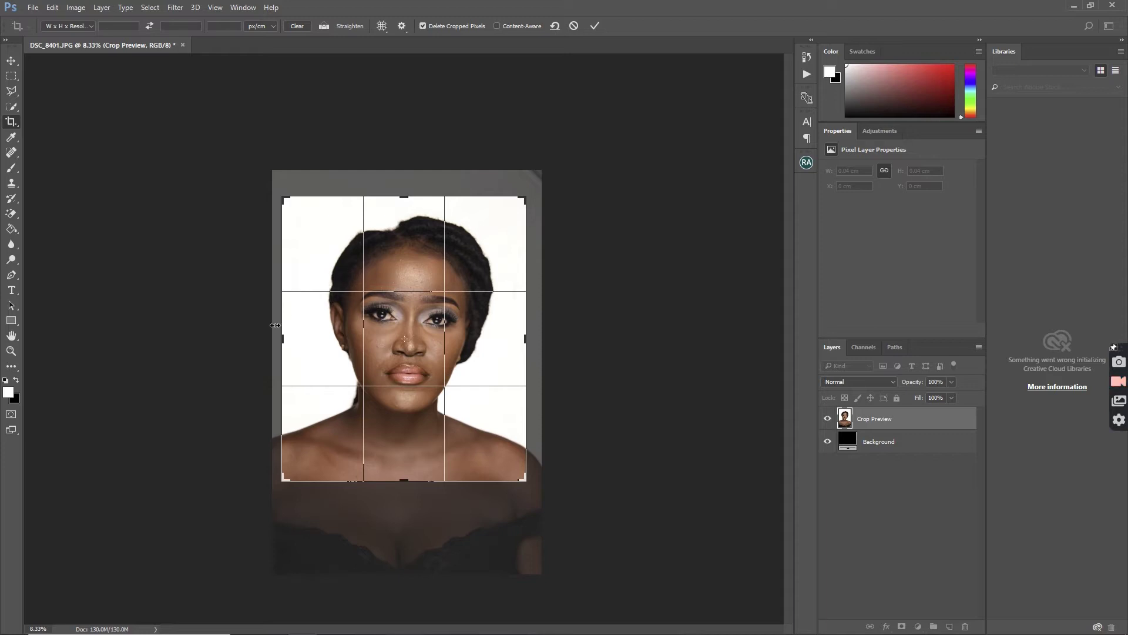
left_click_drag(282, 340, 286, 341)
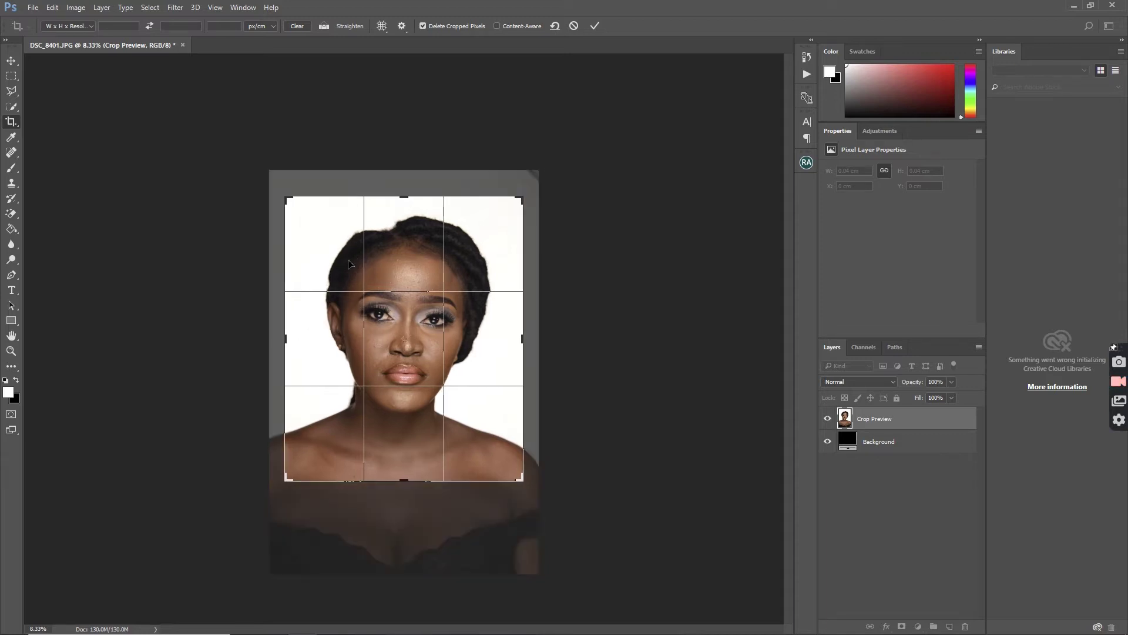
left_click(596, 26)
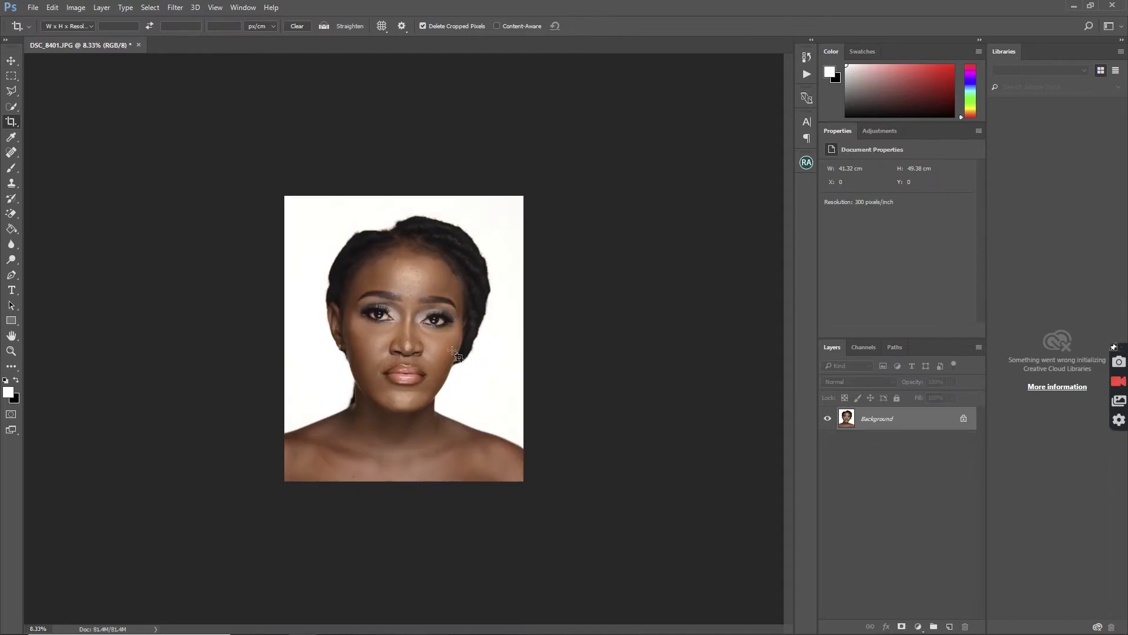
Step: Duplicate the Background layer for retouching and activate the Spot Healing Brush
key("ctrl")
key("ctrl+plus")
key("ctrl+plus")
key("ctrl+plus")
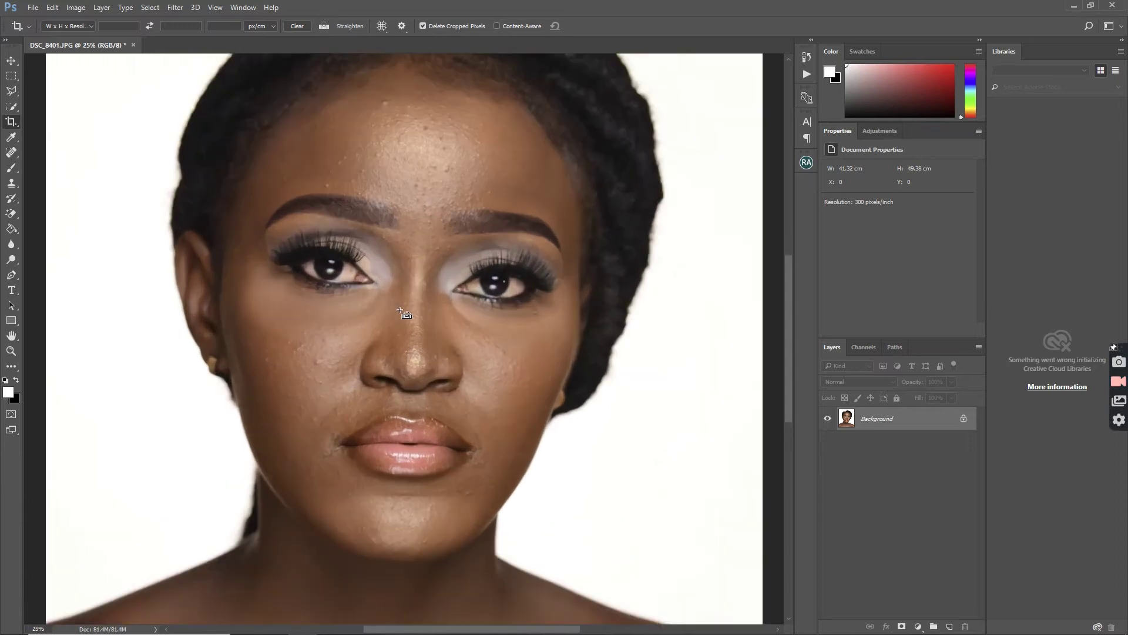
left_click(11, 153)
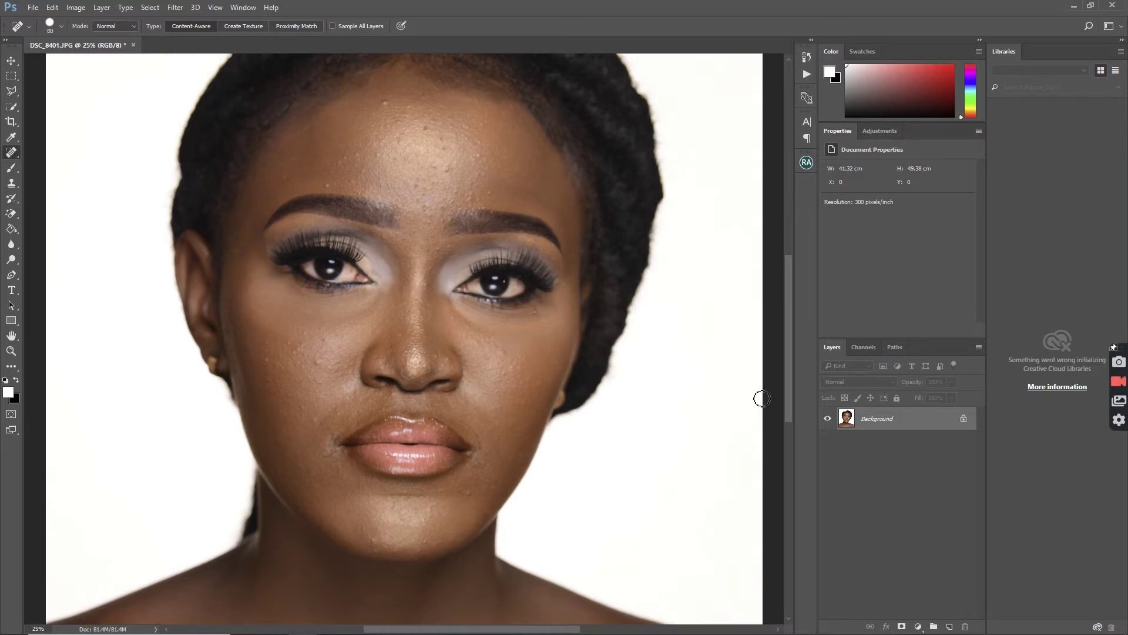
left_click_drag(924, 423, 951, 628)
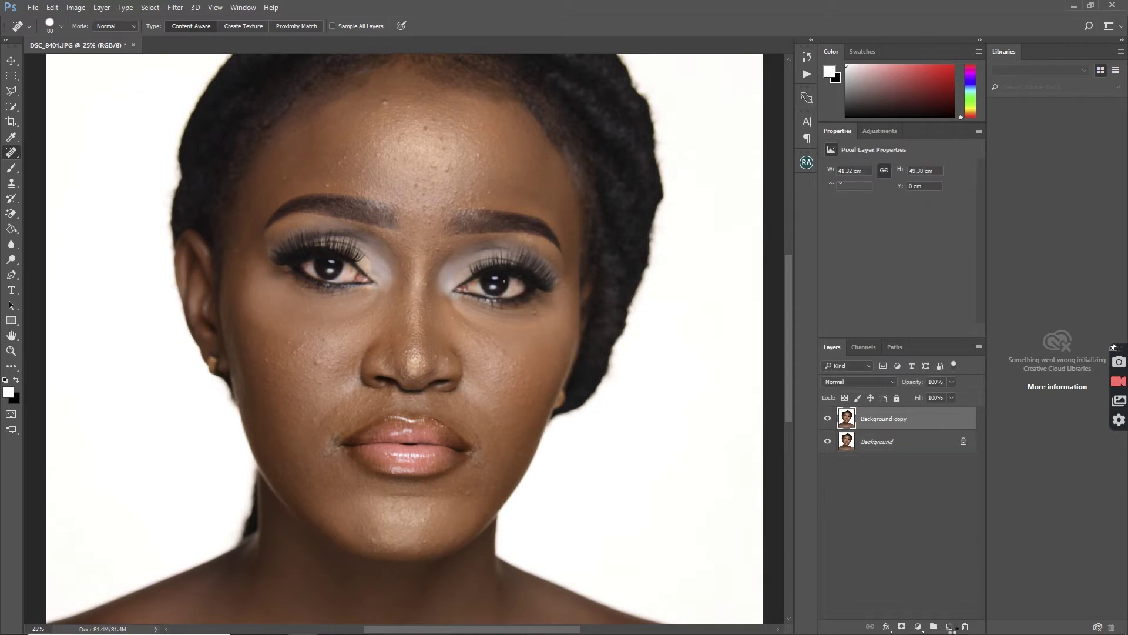
Step: Heal the blemishes down the middle of the forehead and between the eyebrows with the Content-Aware Spot Healing Brush
left_click(383, 103)
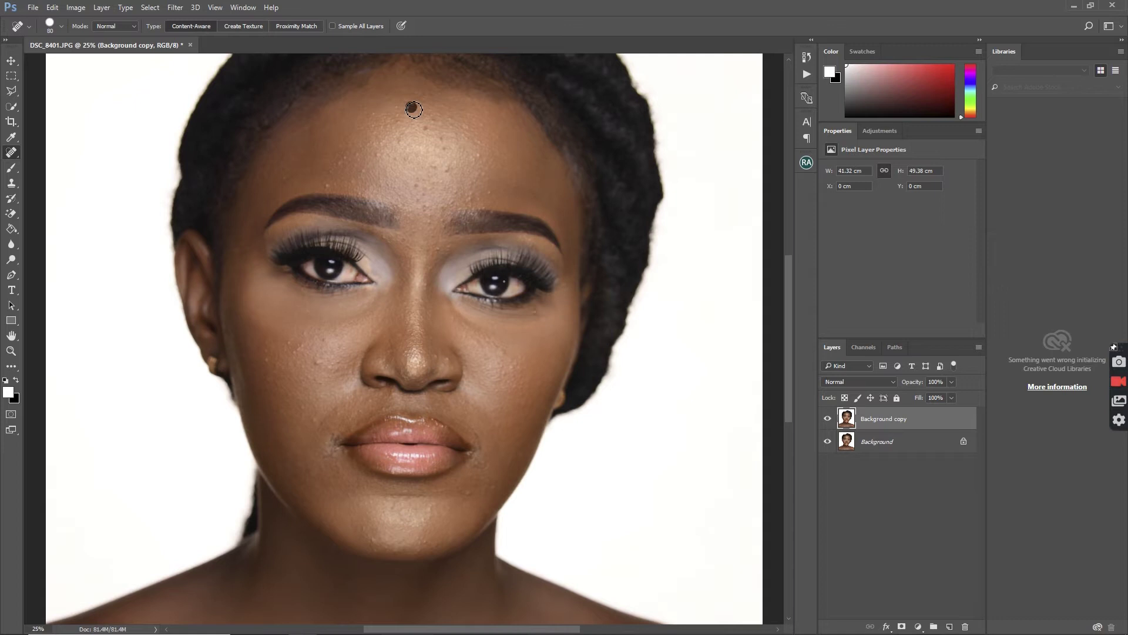
left_click(425, 130)
left_click(434, 126)
left_click(456, 132)
left_click(438, 165)
left_click(446, 168)
left_click(422, 176)
left_click(427, 199)
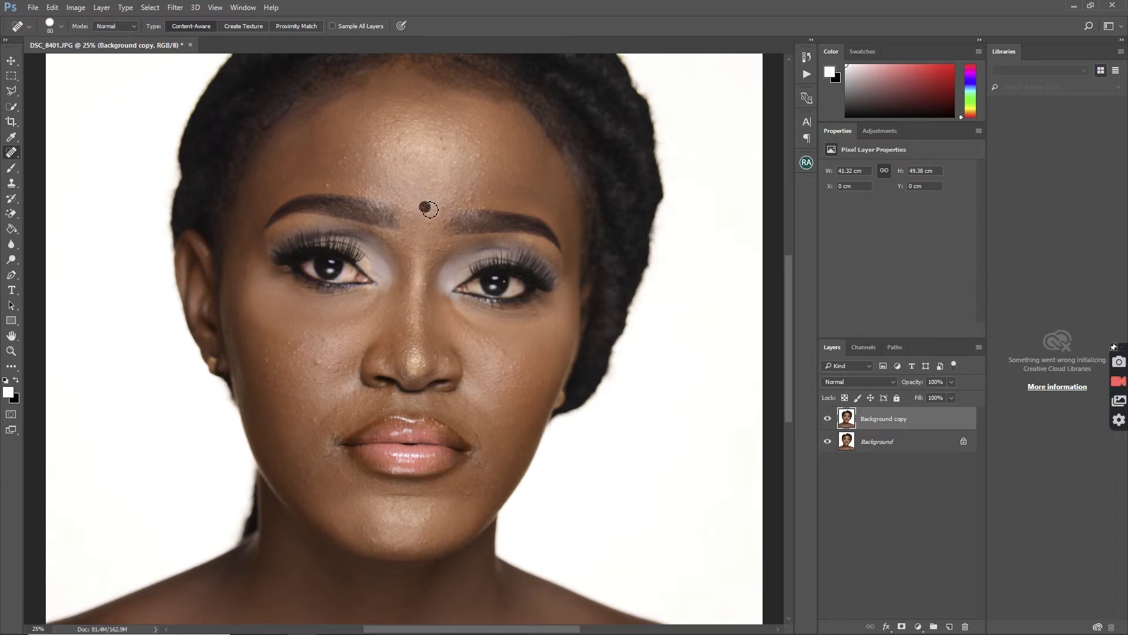
left_click(430, 223)
left_click(430, 223)
Step: Spot-heal the dark mark on the cheek beside the nose and the blemishes across the chin
left_click(320, 363)
left_click(465, 490)
left_click(452, 486)
left_click(444, 489)
left_click(435, 509)
left_click(430, 511)
left_click(434, 518)
left_click(424, 521)
left_click(442, 528)
left_click(466, 503)
left_click(446, 509)
left_click(378, 543)
Step: Spot-heal the small bumps on both upper cheeks below the eyes
left_click(506, 354)
left_click(517, 369)
left_click(520, 354)
left_click(296, 350)
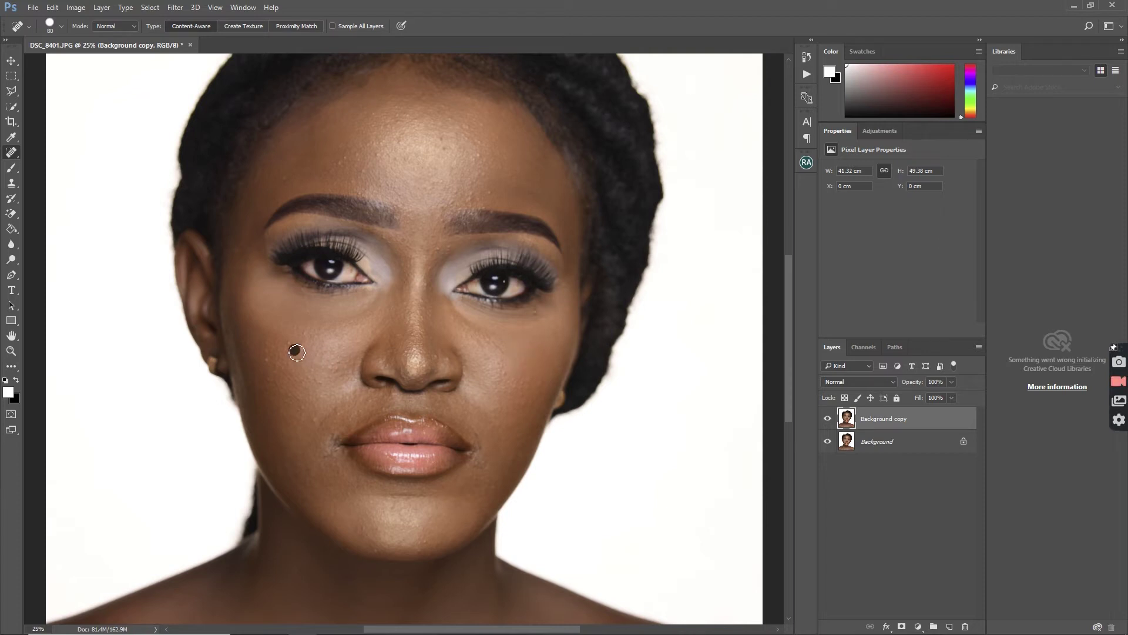
left_click(266, 348)
Step: Spot-heal the remaining bumps across the forehead, above the eyebrows and at the temple
left_click(343, 158)
left_click(239, 253)
left_click(379, 155)
left_click(395, 161)
left_click(448, 148)
left_click(466, 150)
left_click(476, 155)
left_click(479, 198)
Step: Spot-heal the remaining marks on the outer cheek and on the opposite cheek beside the mouth
left_click(541, 323)
left_click(535, 316)
left_click(505, 355)
left_click(508, 379)
left_click(528, 391)
left_click(536, 398)
left_click(312, 419)
left_click(338, 415)
Step: In the Camera Raw Filter, set Exposure to -0.05, Contrast +22, Highlights -55, Shadows +1 and Whites -70
mouse_move(793, 281)
left_mouse_down()
mouse_move(779, 360)
mouse_move(785, 279)
left_mouse_up()
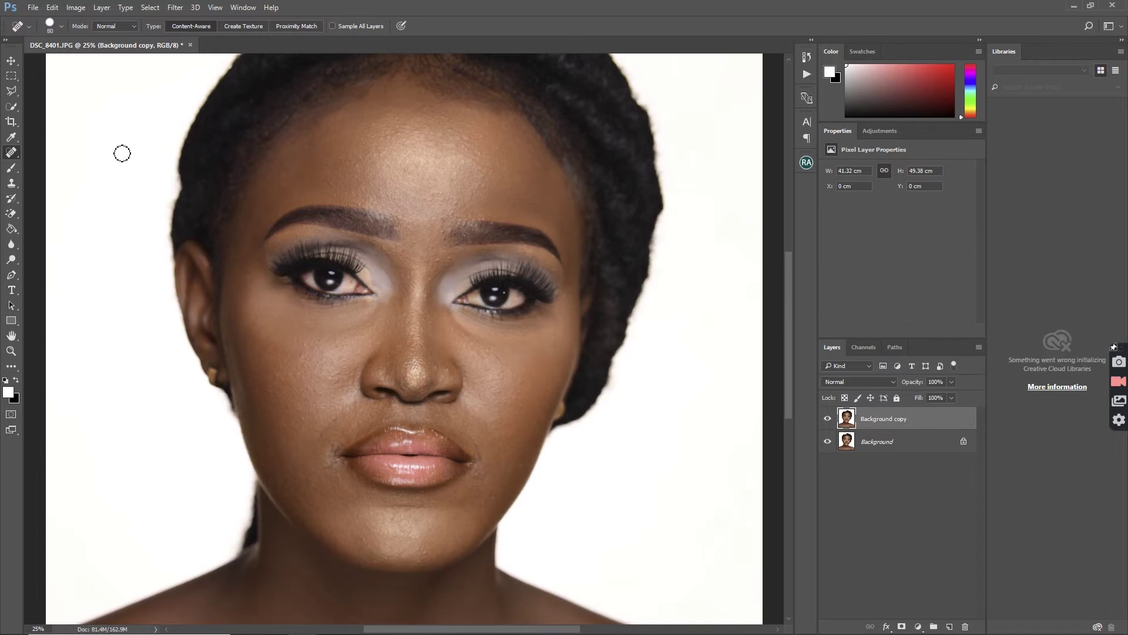
left_click(171, 10)
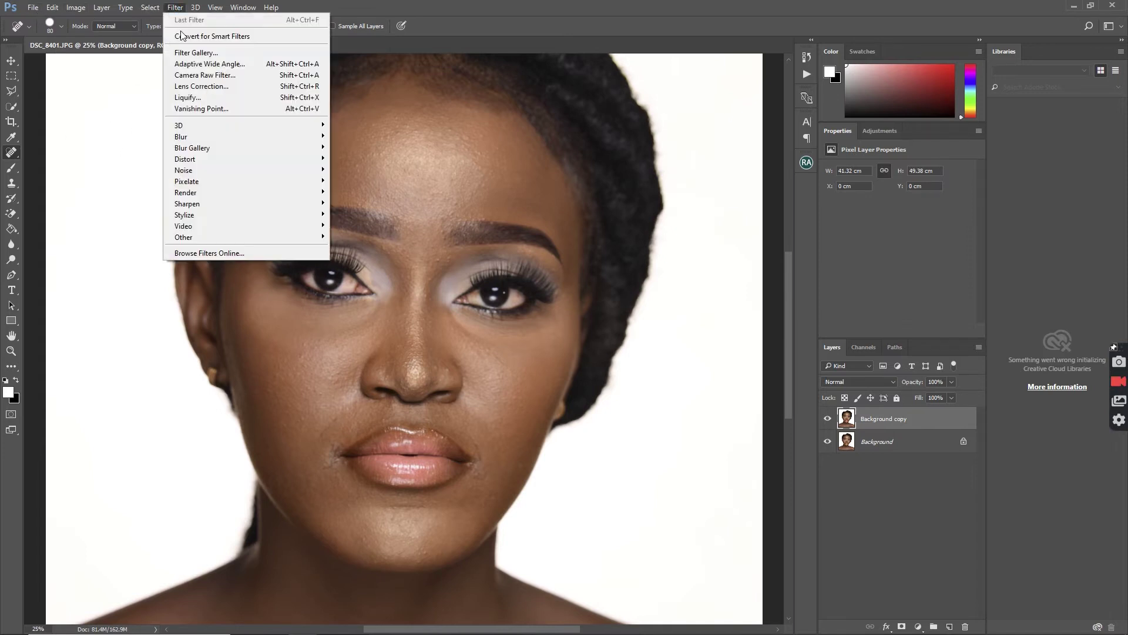
left_click(199, 74)
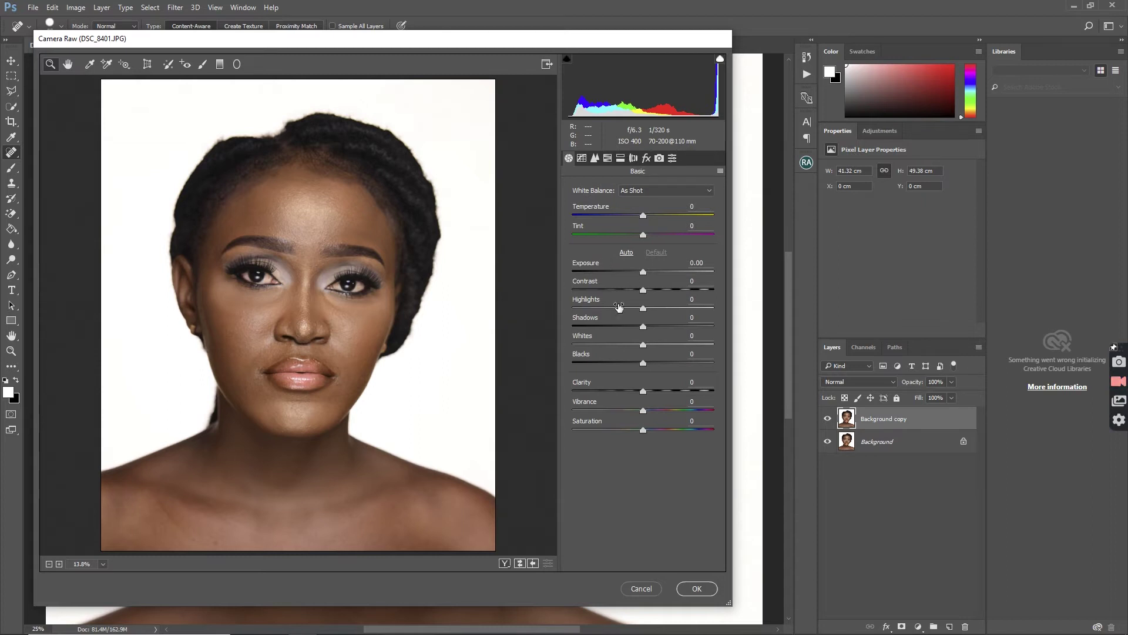
left_click(641, 272)
left_click_drag(643, 295, 594, 346)
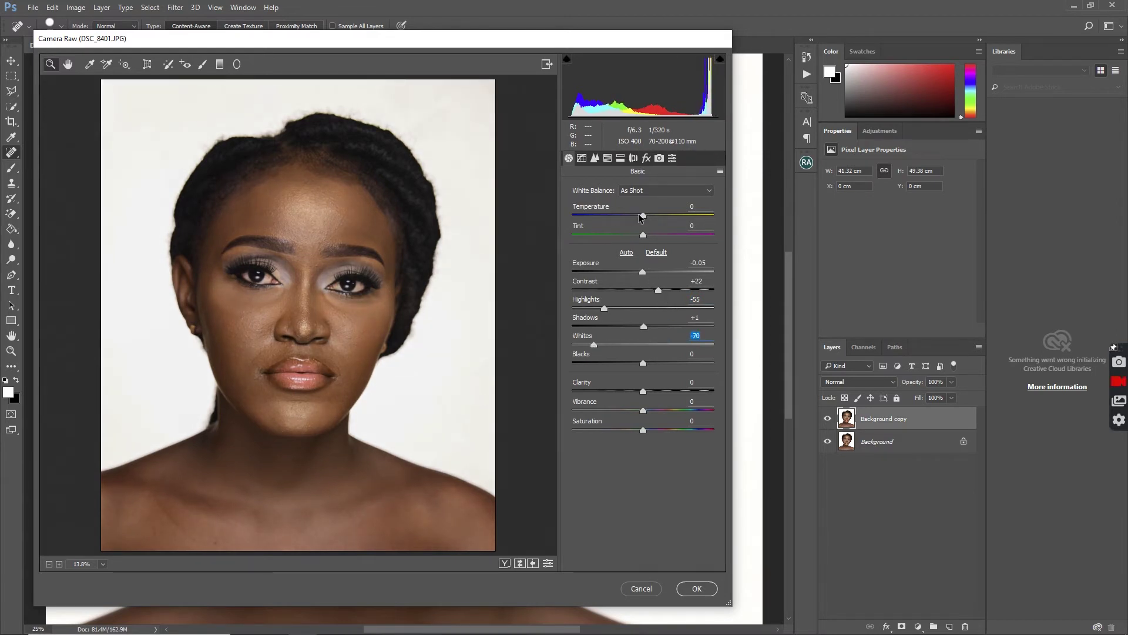
Step: Set Temperature to -6, Highlights to -83 and Contrast to +26, compare before and after, and apply the Camera Raw adjustments
left_click_drag(642, 218, 637, 222)
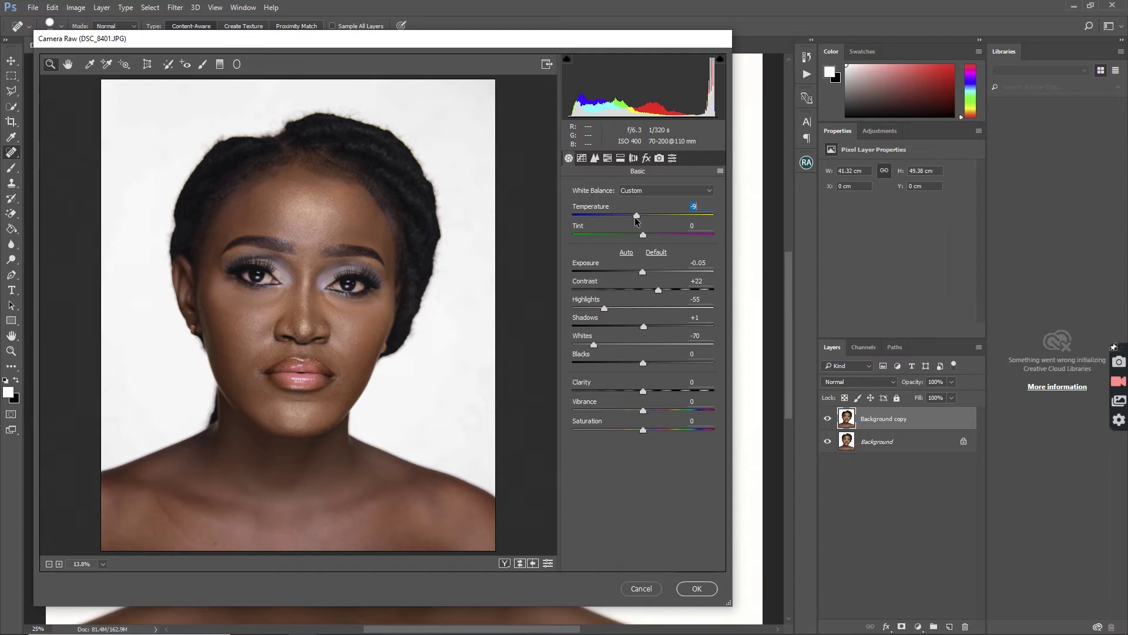
left_click_drag(637, 222, 640, 225)
left_click_drag(641, 220, 639, 219)
left_click_drag(604, 308, 584, 308)
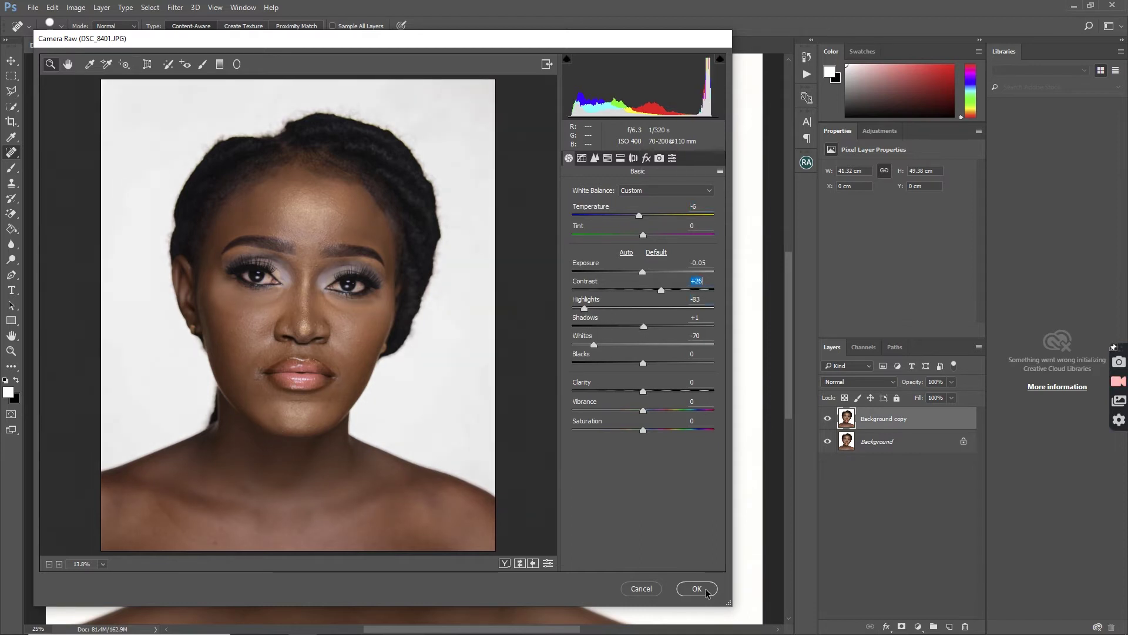
left_click(505, 564)
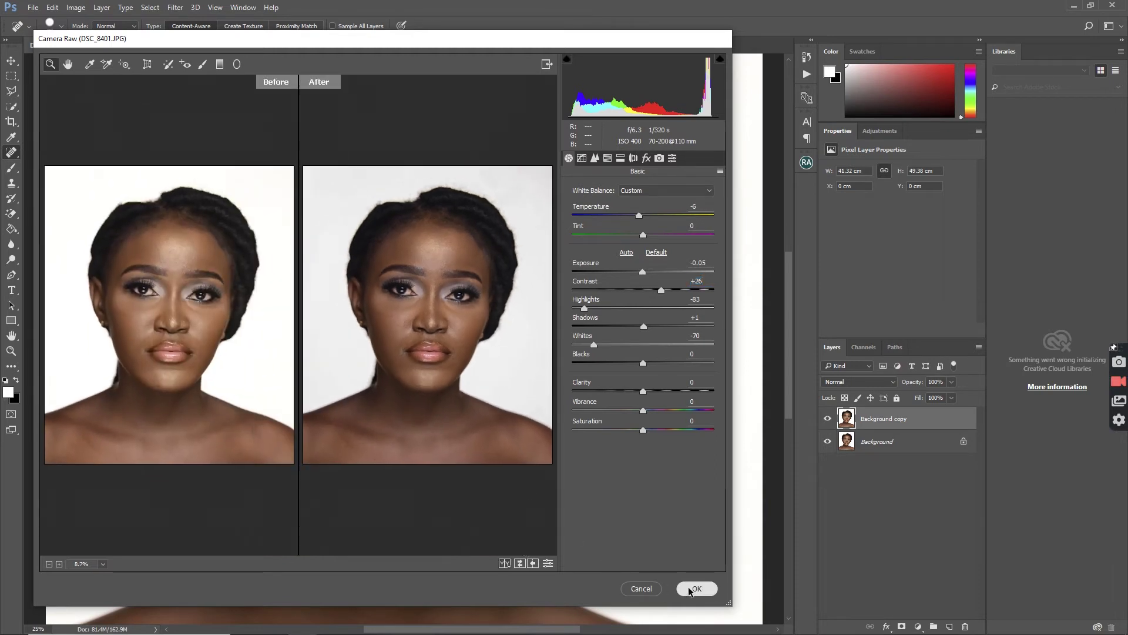
left_click(695, 588)
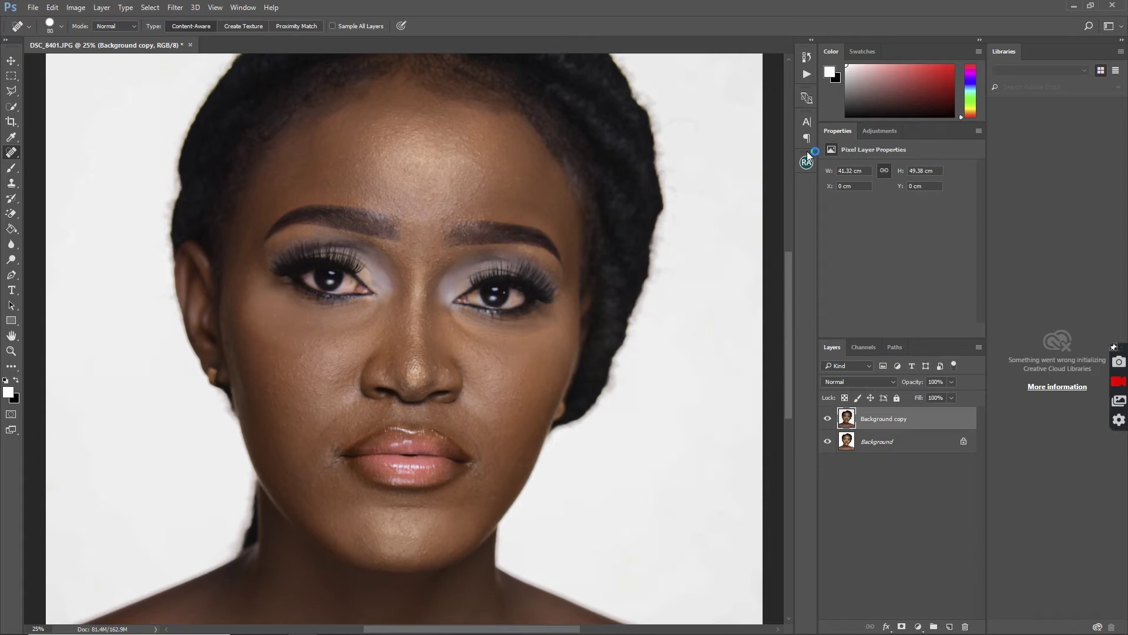
Step: Run the Beauty Retouch 16-bit frequency separation with a Gaussian Blur radius of 9 pixels
left_click(809, 166)
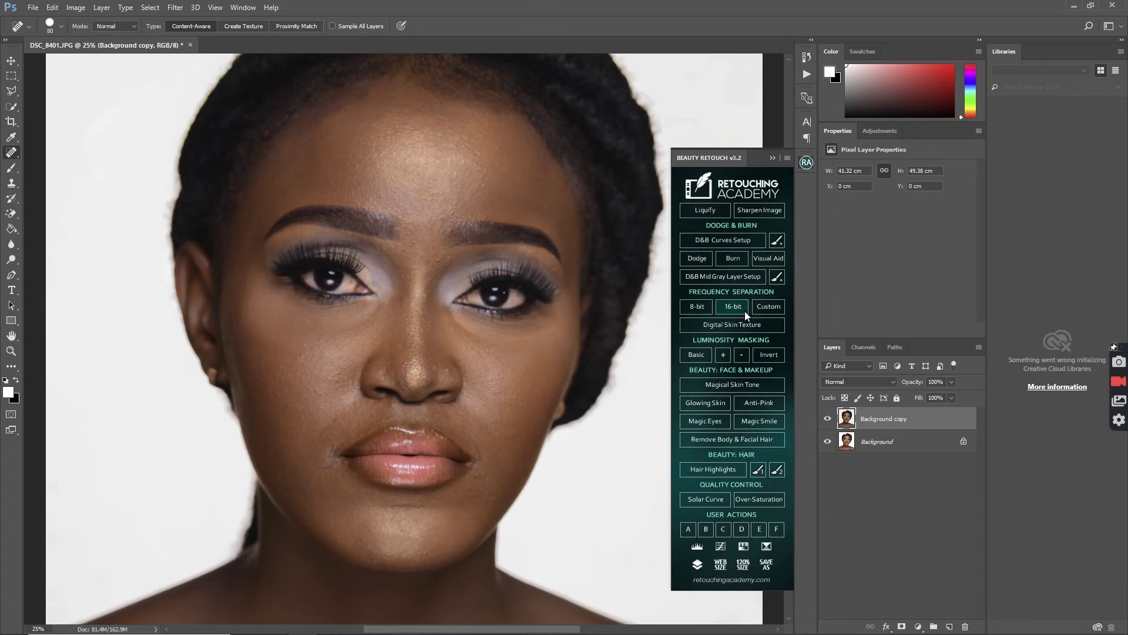
left_click(733, 309)
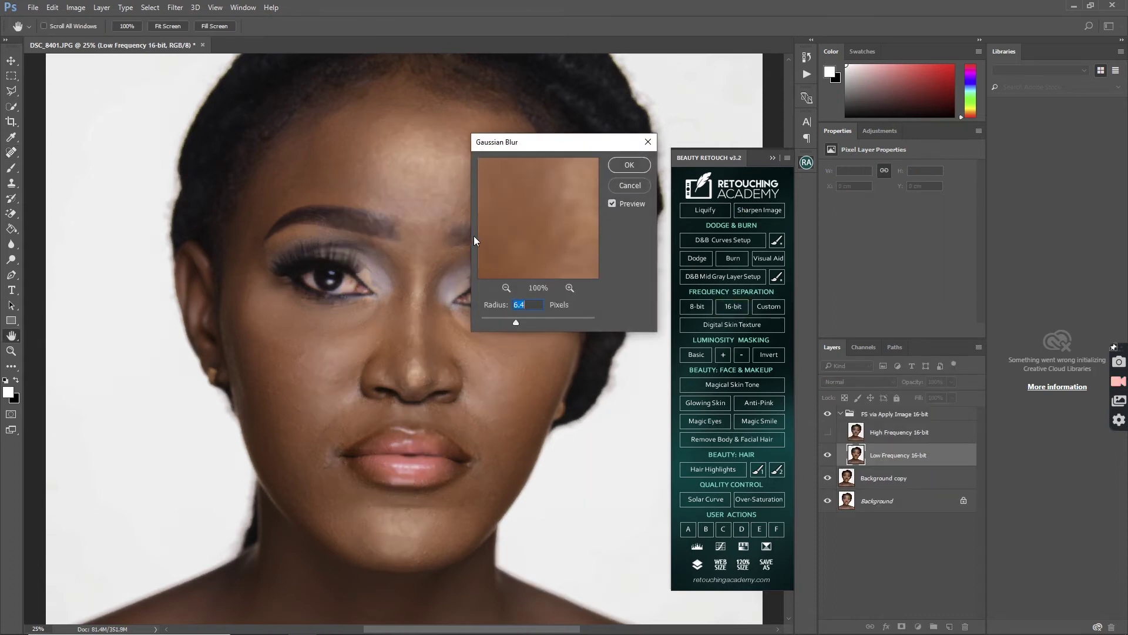
type("9")
left_click(624, 164)
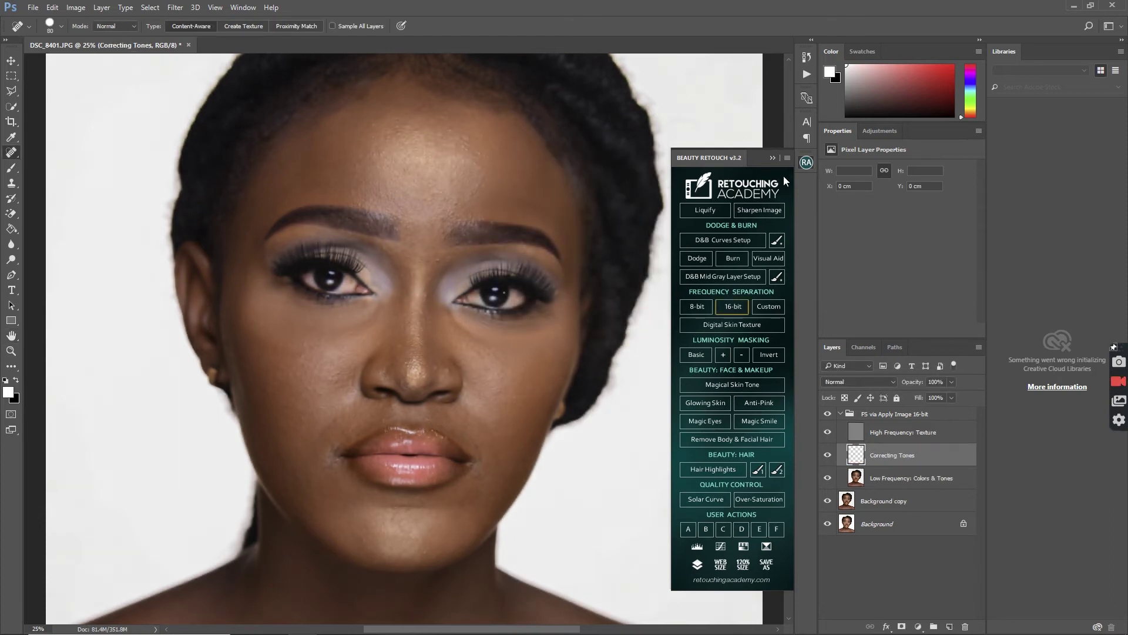
left_click(772, 157)
Step: Smooth the facial skin tones on the Low Frequency: Colors & Tones layer using the Mixer Brush at size 200
left_click(882, 480)
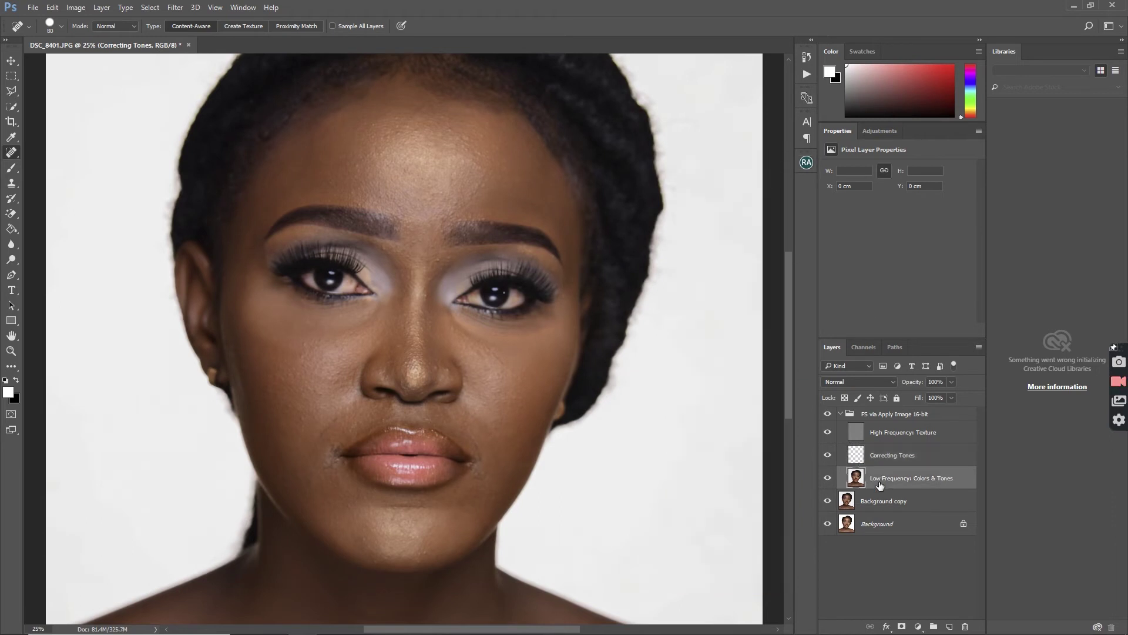
left_click(12, 168)
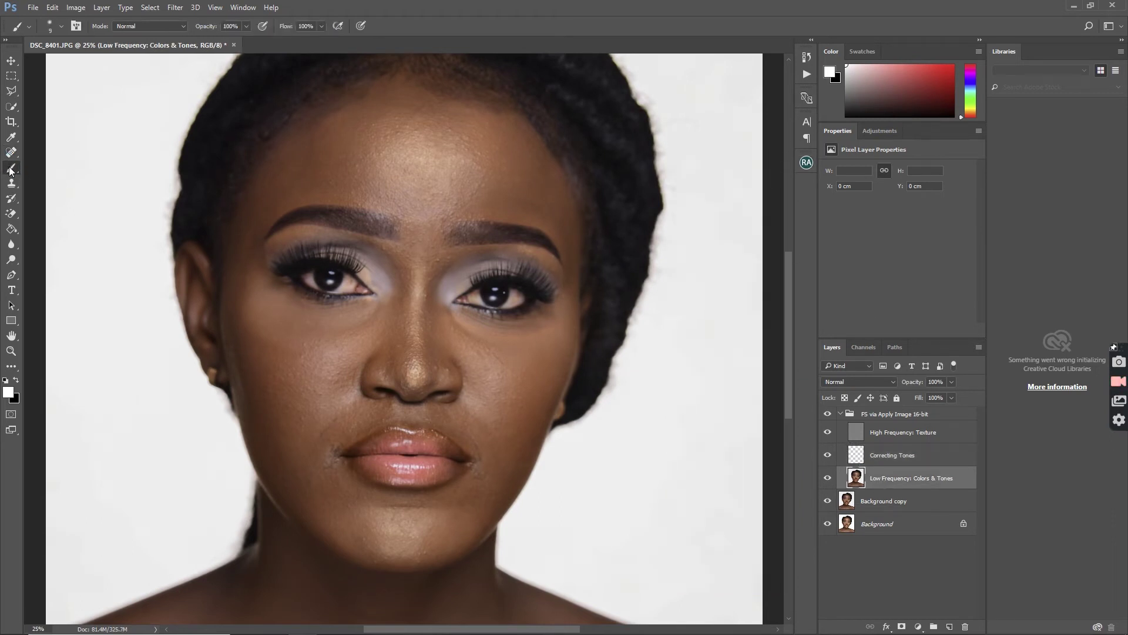
right_click(11, 169)
left_click(45, 200)
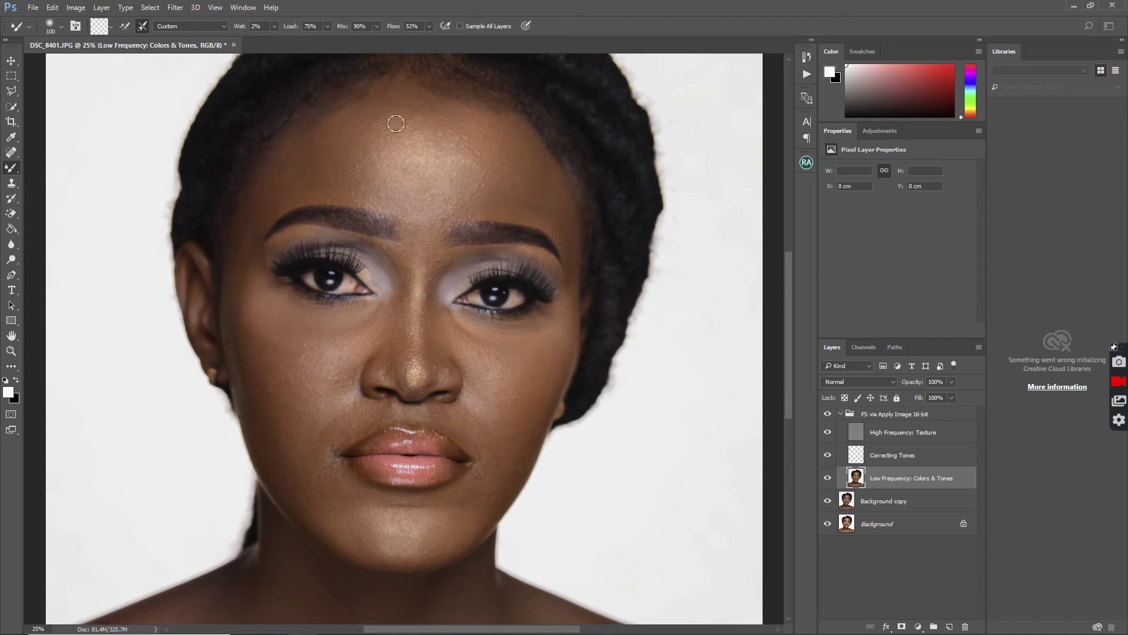
key("]")
key("]")
key("]")
key("]")
key("]")
key("]")
key("]")
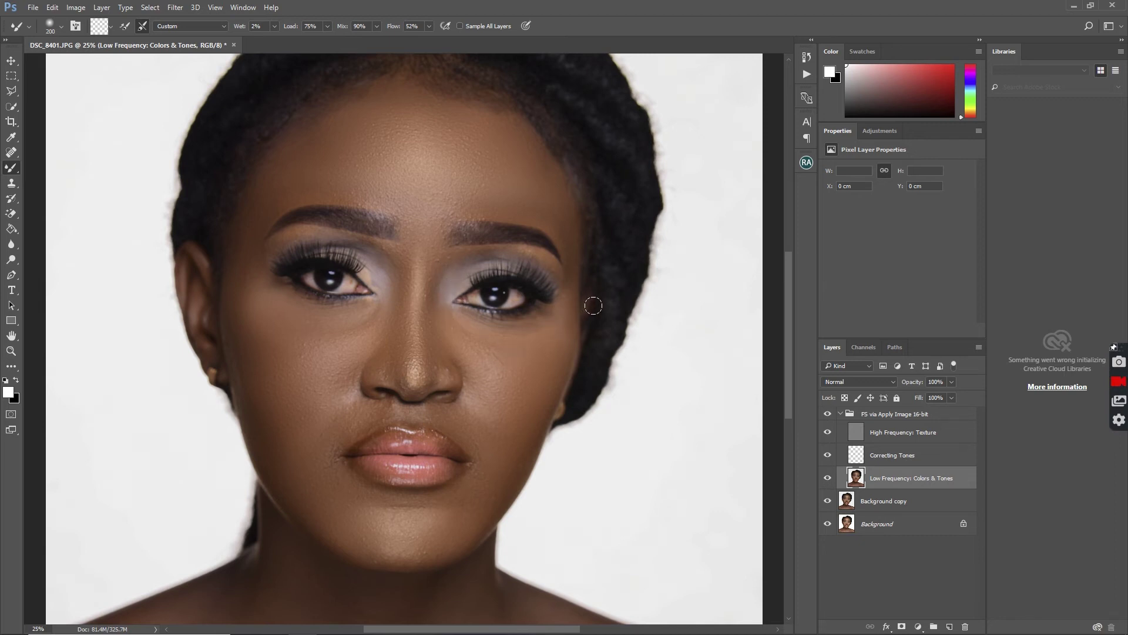
Step: Blend the skin tones of the neck, shoulders and chest with the Mixer Brush, adjusting the brush size to 250
left_click_drag(788, 270, 791, 331)
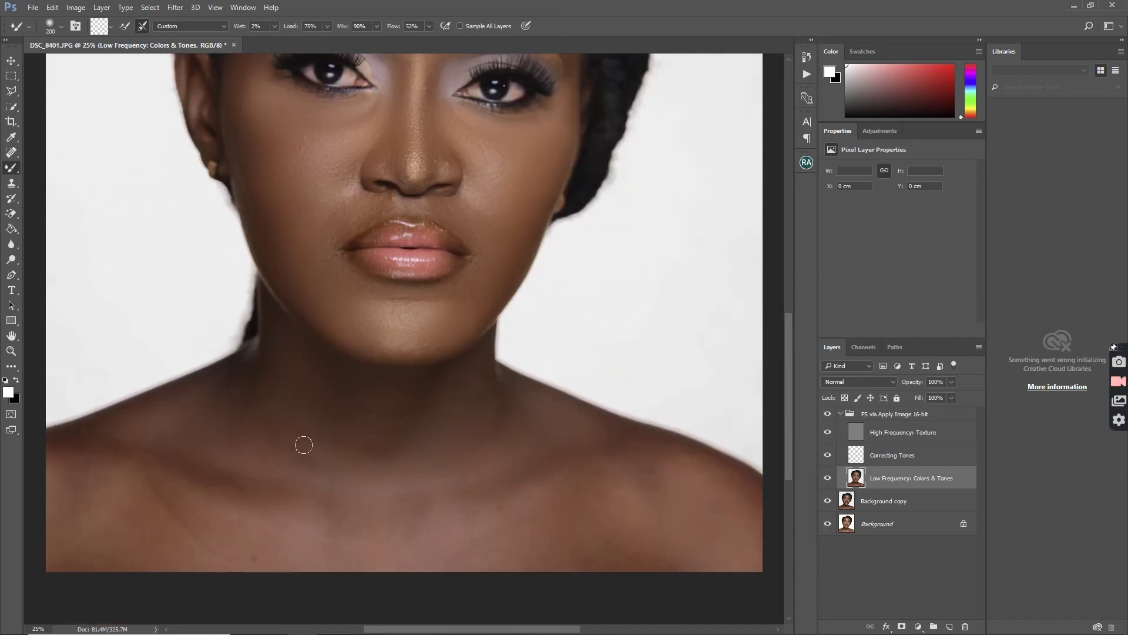
key("bracketright")
key("bracketright")
key("bracketleft")
key("bracketleft")
key("bracketleft")
Step: Patch the uneven skin texture around both mouth corners on the High Frequency: Texture layer
left_click_drag(789, 351, 789, 297)
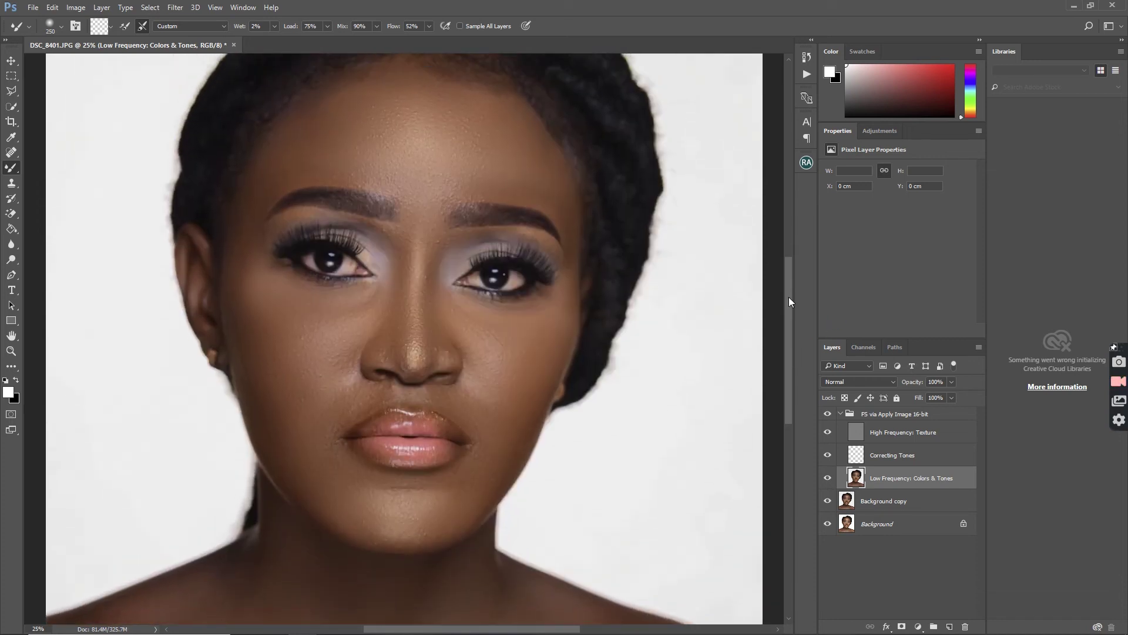
left_click(877, 433)
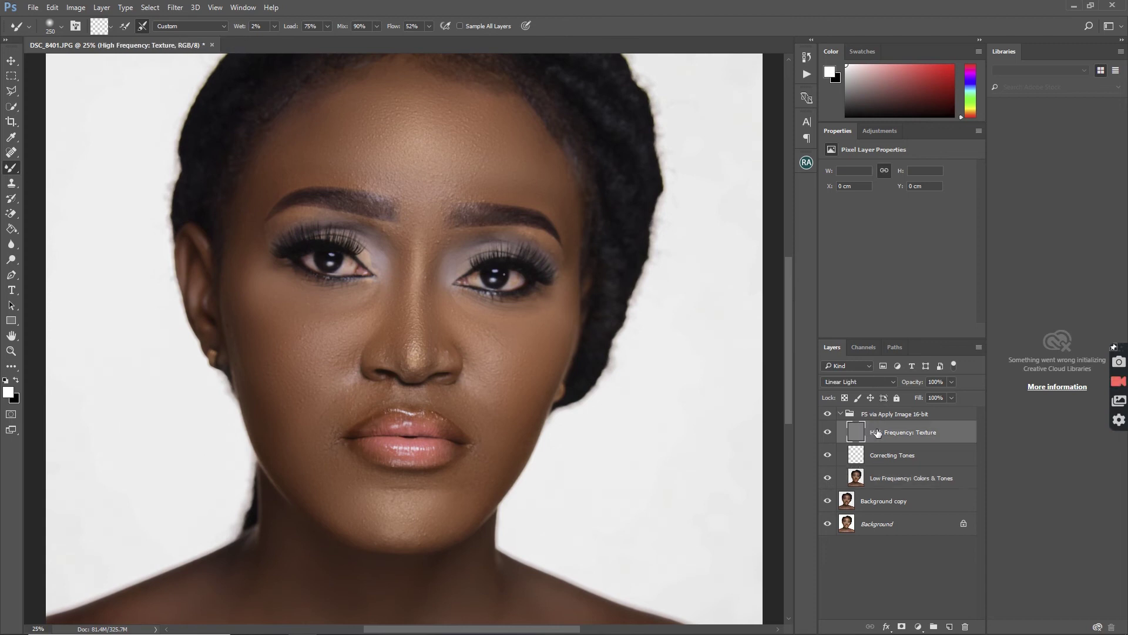
left_click(11, 152)
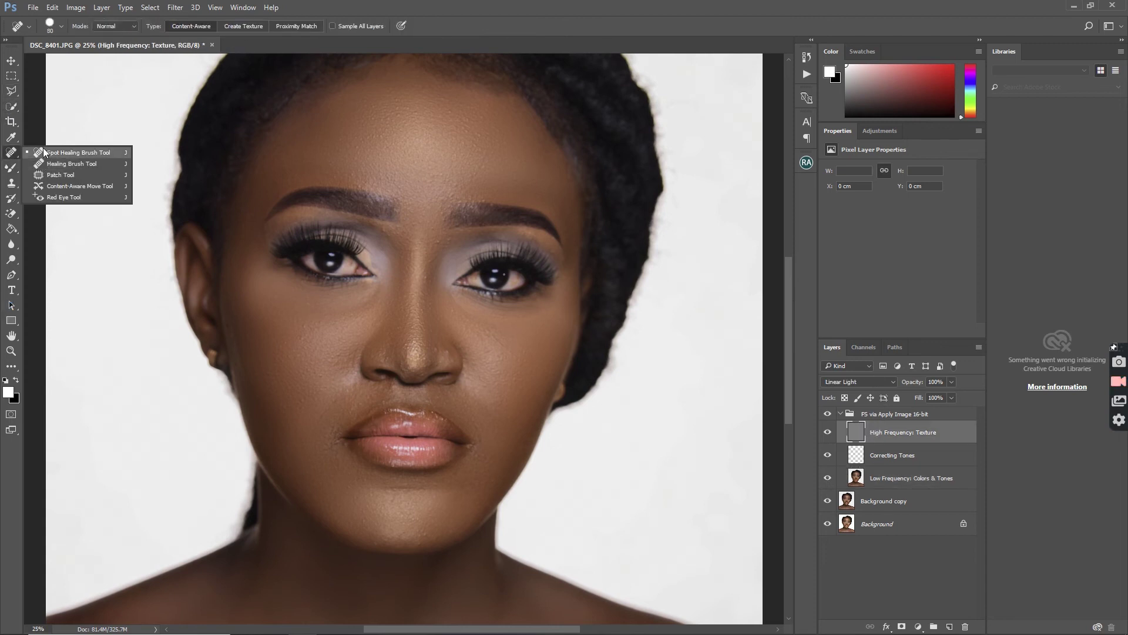
left_click(47, 174)
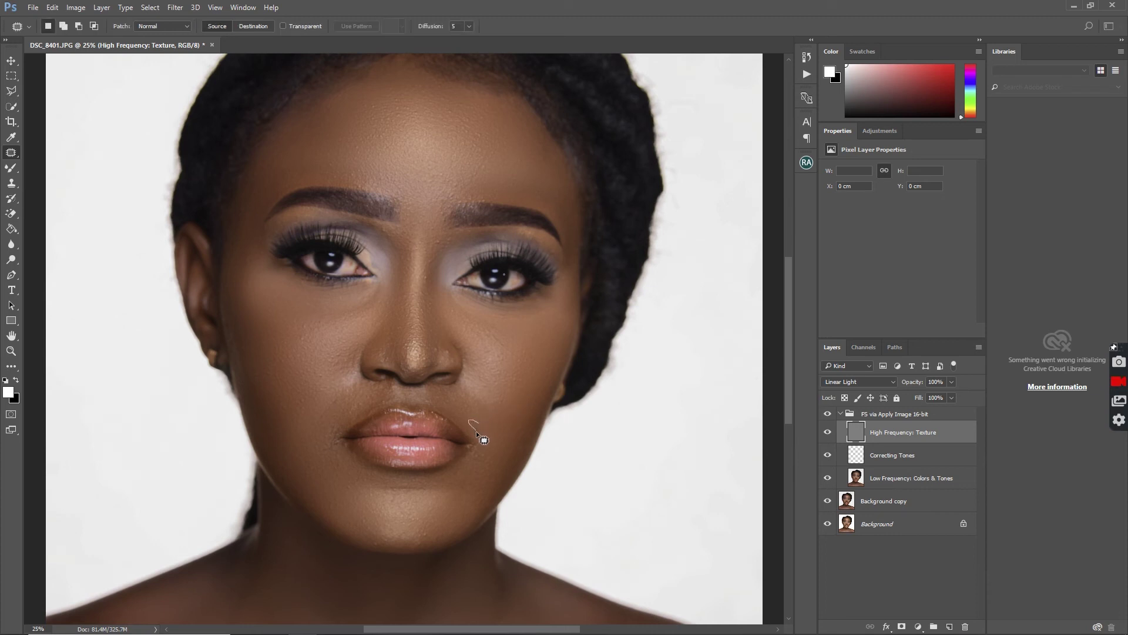
left_click_drag(482, 430, 483, 432)
mouse_move(327, 415)
left_mouse_down()
mouse_move(322, 426)
mouse_move(339, 396)
mouse_move(348, 410)
mouse_move(330, 415)
mouse_move(313, 397)
left_mouse_up()
left_click_drag(329, 424, 316, 428)
key("ctrl+d")
Step: Patch the skin texture on the cheek beside the nose and below the lower lip, clearing each selection
left_click_drag(488, 332, 510, 336)
key("ctrl+d")
left_click_drag(431, 488, 407, 508)
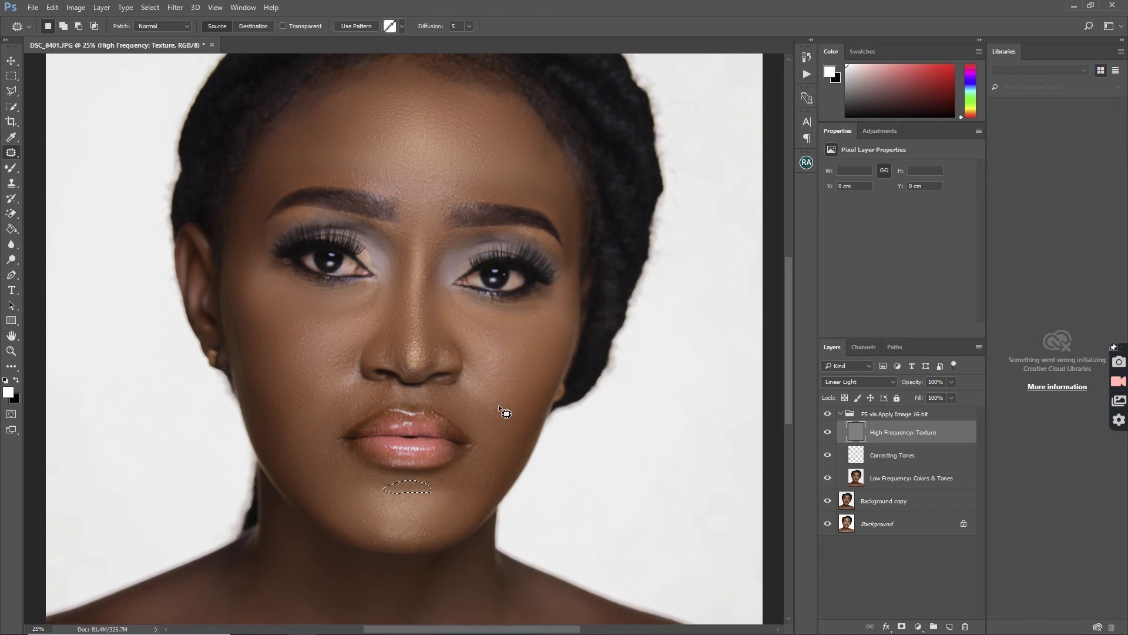
key("ctrl+d")
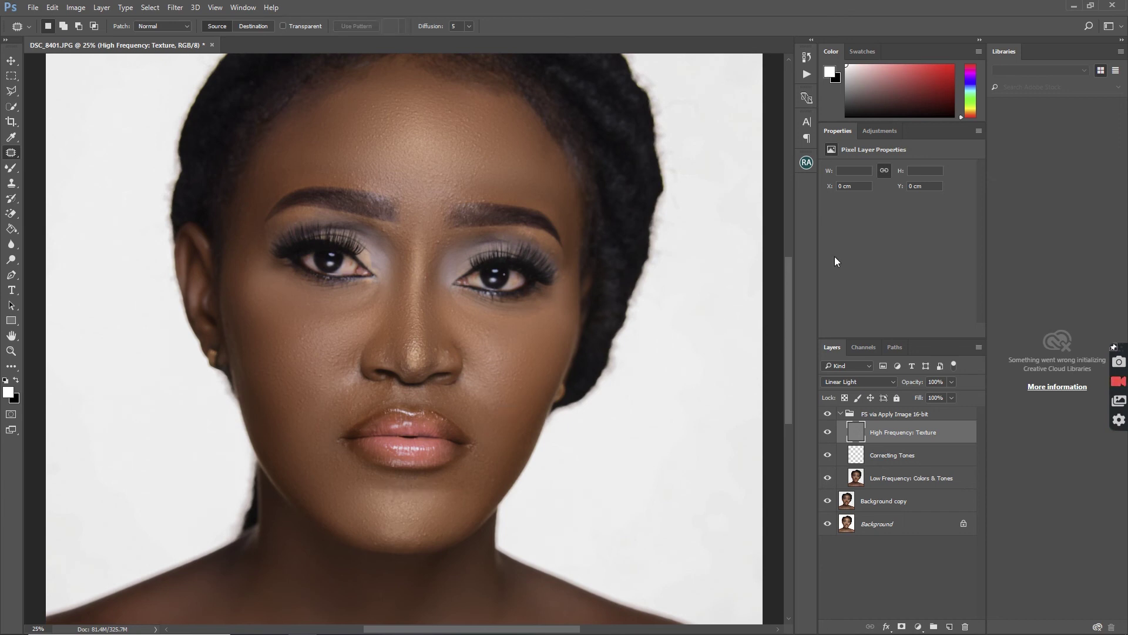
Step: Collapse the frequency separation group and run the Magic Eyes action from the Beauty Retouch extension
left_click(841, 414)
left_click(800, 164)
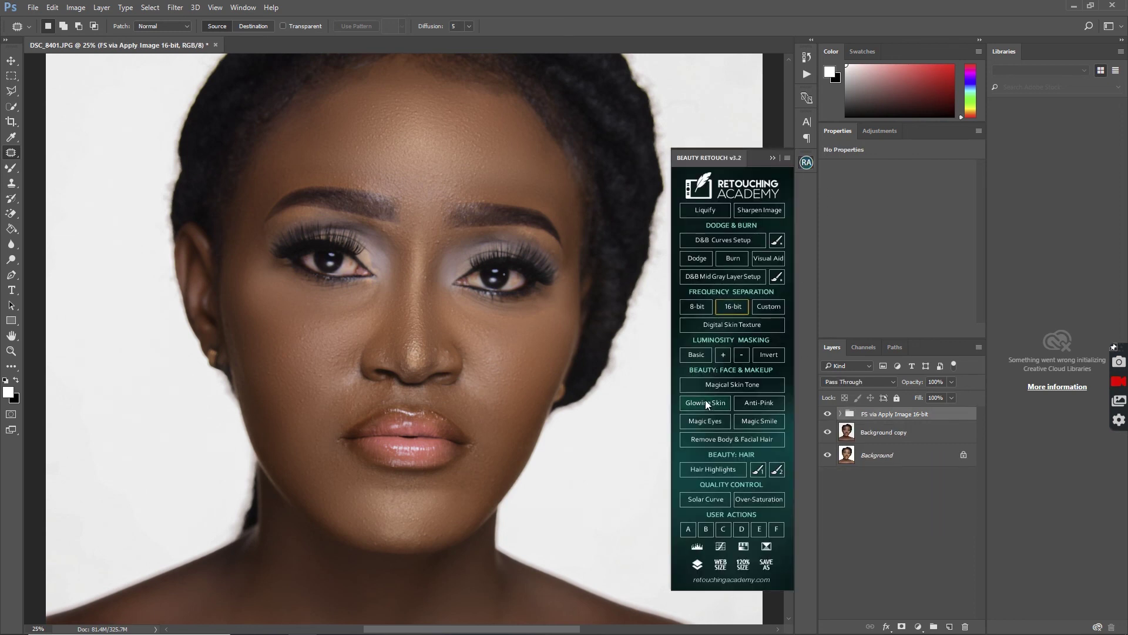
left_click(705, 420)
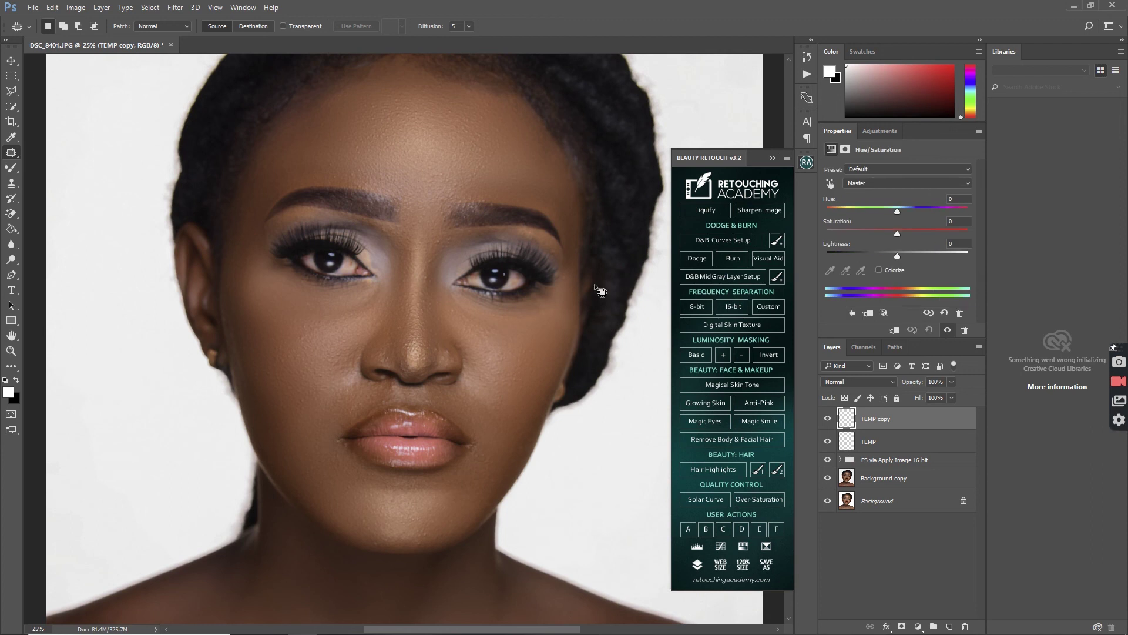
left_click(772, 158)
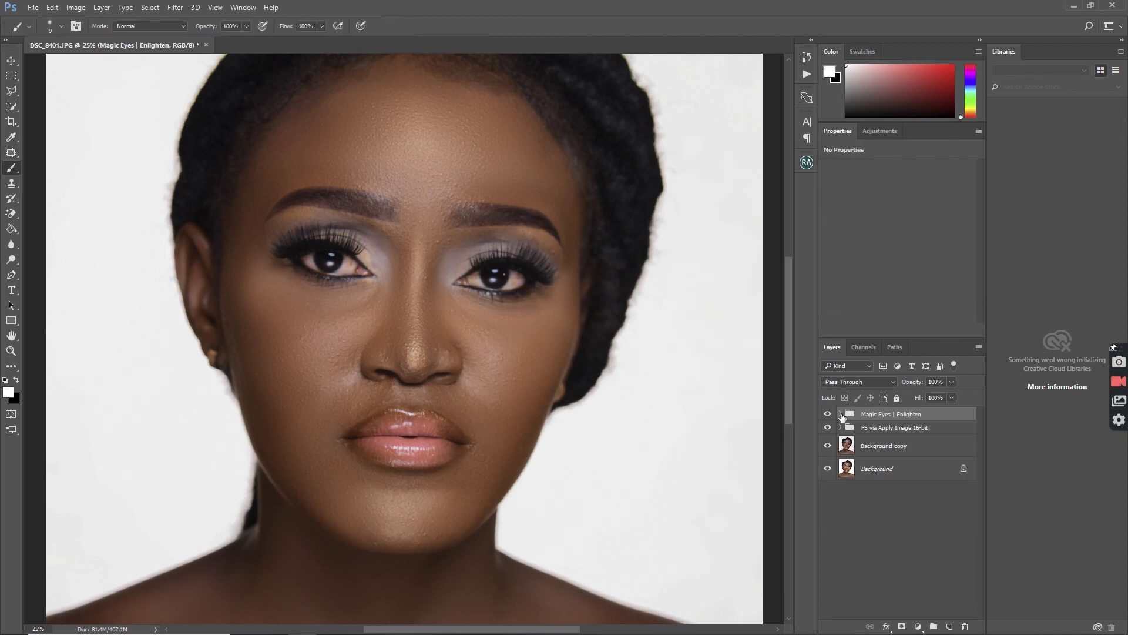
Step: Whiten the left-hand eye in the portrait by painting white on the Clean Eye Whites Here mask with a size 45 brush
left_click(840, 414)
left_click(882, 500)
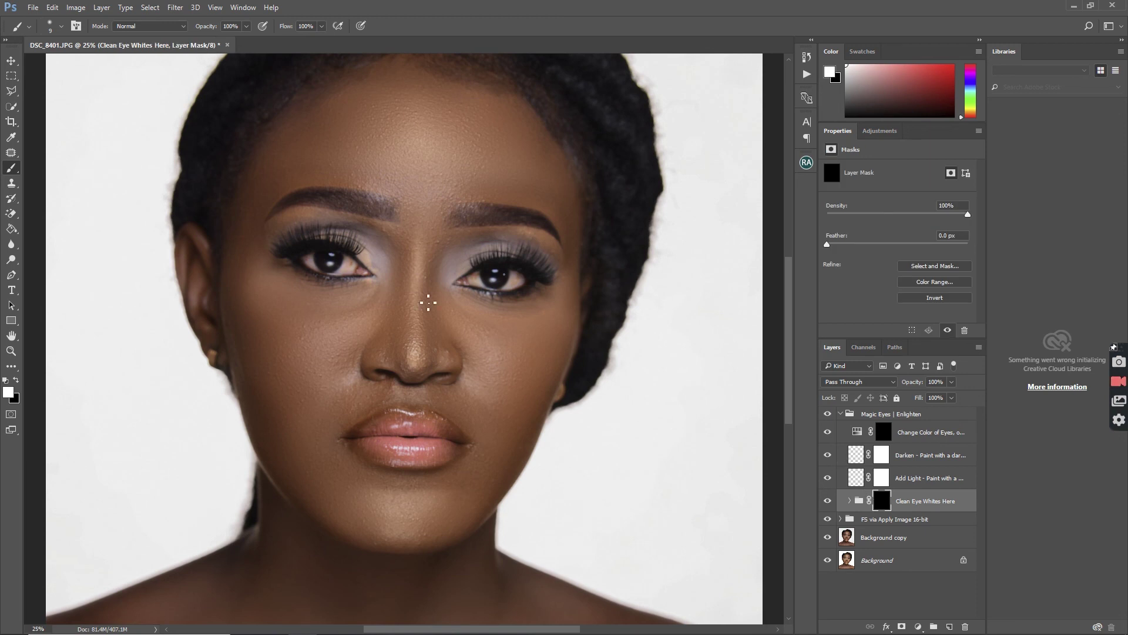
key("bracketright")
key("bracketright")
key("bracketright")
key("bracketright")
key("bracketright")
key("bracketright")
scroll(429, 303, "up", 5)
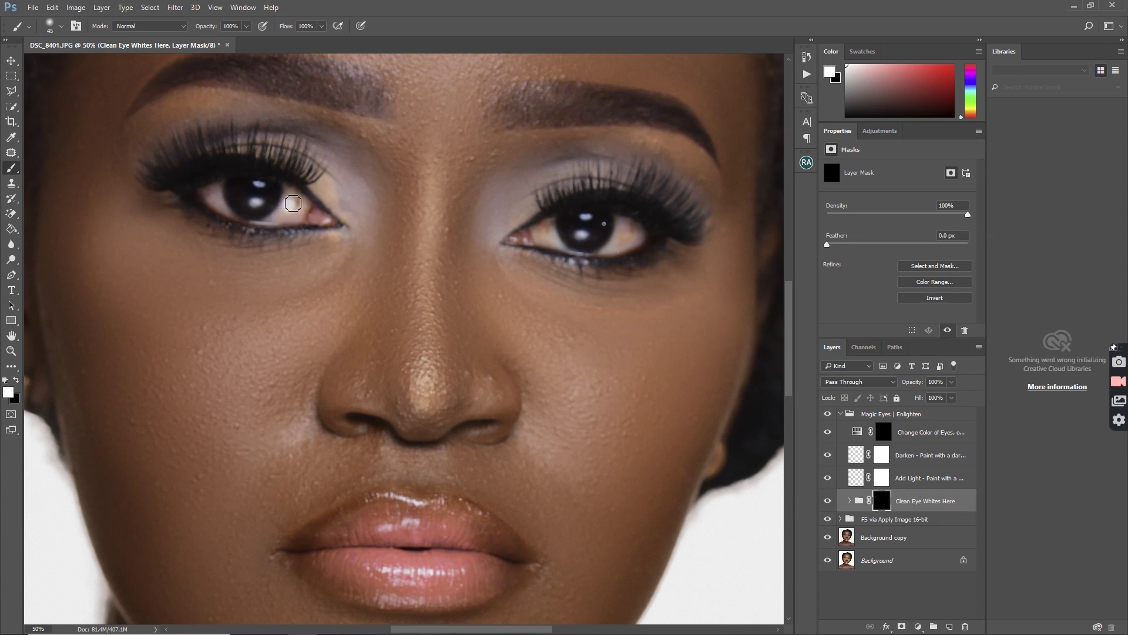
mouse_move(297, 203)
left_mouse_down()
mouse_move(308, 216)
mouse_move(284, 226)
mouse_move(309, 212)
mouse_move(298, 201)
mouse_move(212, 196)
mouse_move(234, 217)
mouse_move(261, 187)
left_mouse_up()
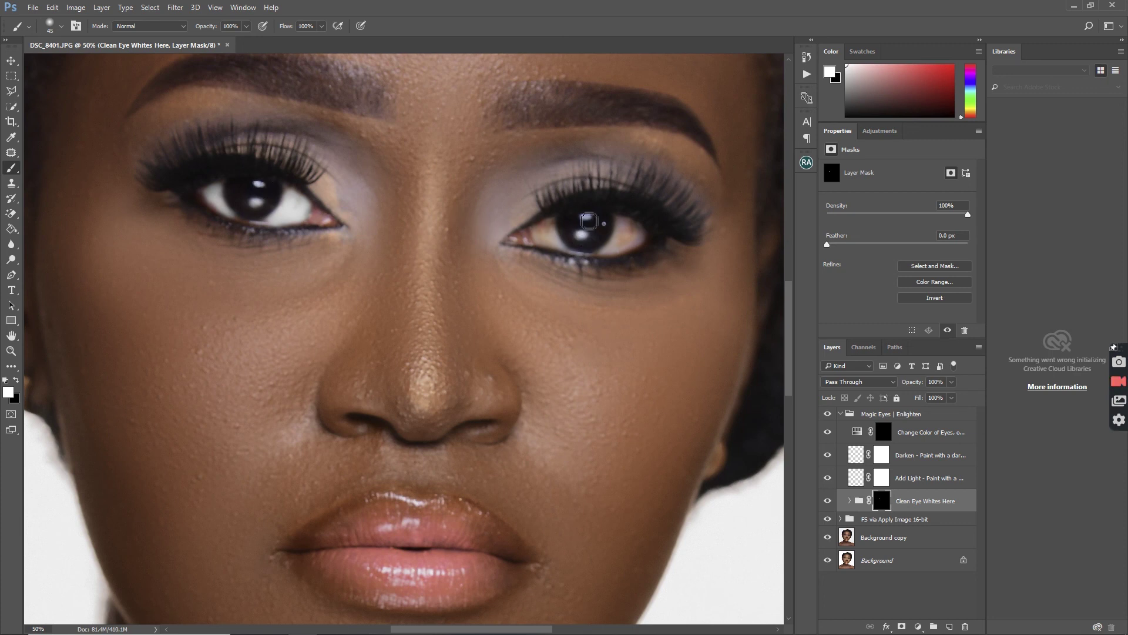
Step: Paint the right-hand eye's whites on the same mask, and refine the left-hand eye's edges with the brush reduced to 25
mouse_move(630, 231)
left_mouse_down()
mouse_move(608, 255)
mouse_move(543, 234)
mouse_move(551, 228)
mouse_move(562, 250)
mouse_move(539, 238)
mouse_move(578, 252)
left_mouse_up()
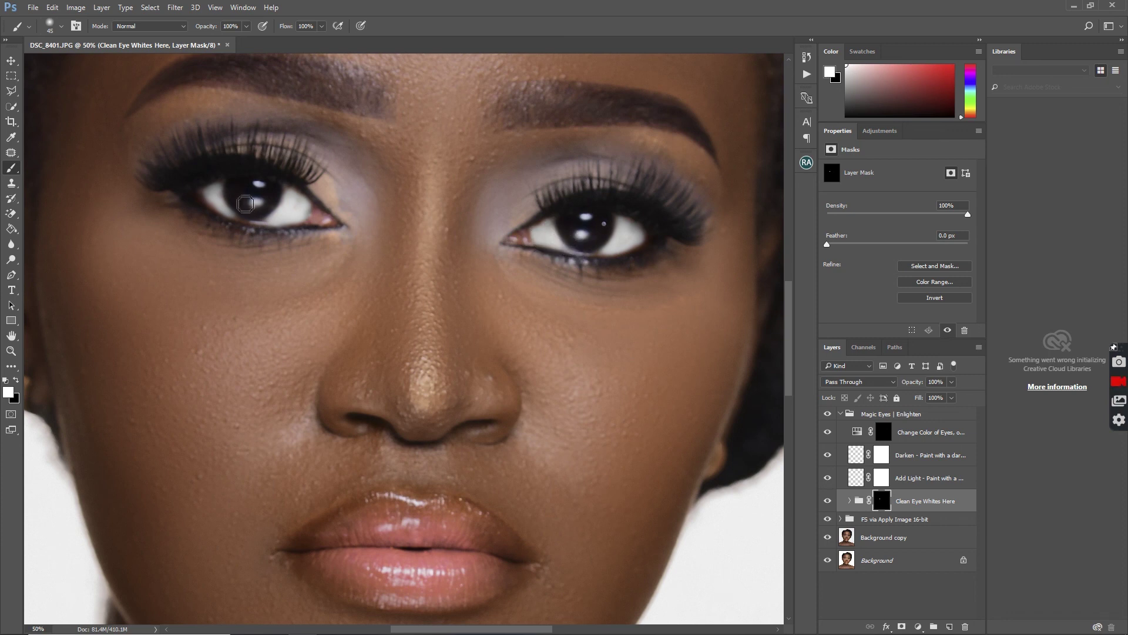
left_click_drag(267, 209, 258, 205)
key("bracketleft")
mouse_move(242, 222)
left_mouse_down()
mouse_move(278, 224)
mouse_move(291, 187)
left_mouse_up()
Step: Collapse the Magic Eyes | Enlighten group, set its opacity to 77%, and compare the eyes with and without it
left_click(840, 414)
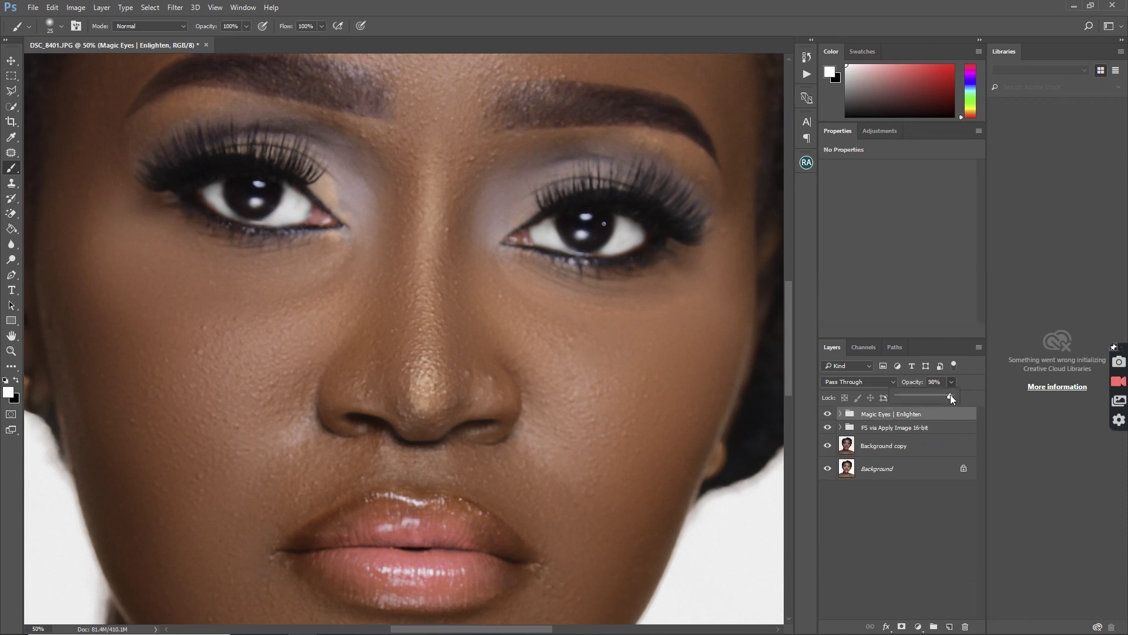
left_click_drag(940, 396, 939, 396)
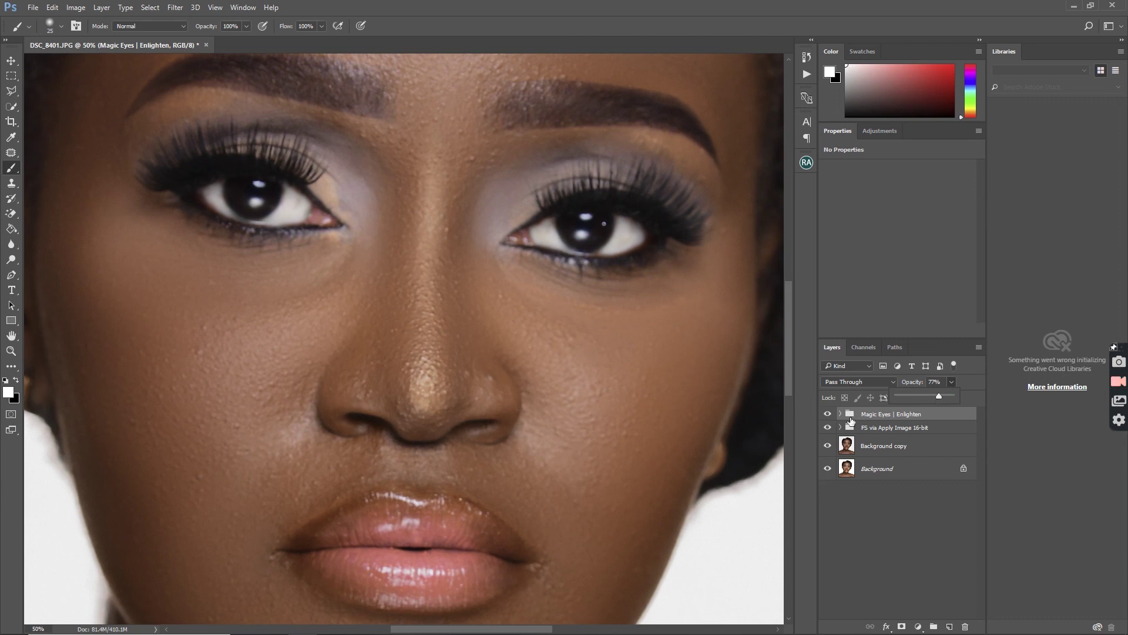
left_click(828, 414)
left_click(827, 414)
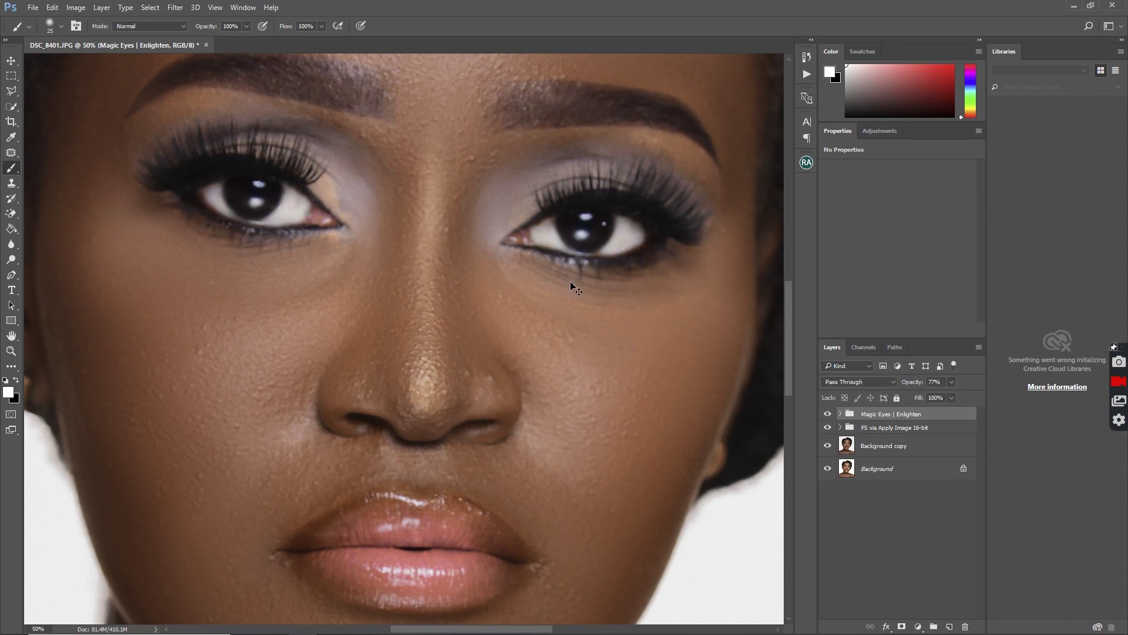
Step: Fit the whole portrait in view and compare it with and without the FS via Apply Image 16-bit group
key("ctrl+0")
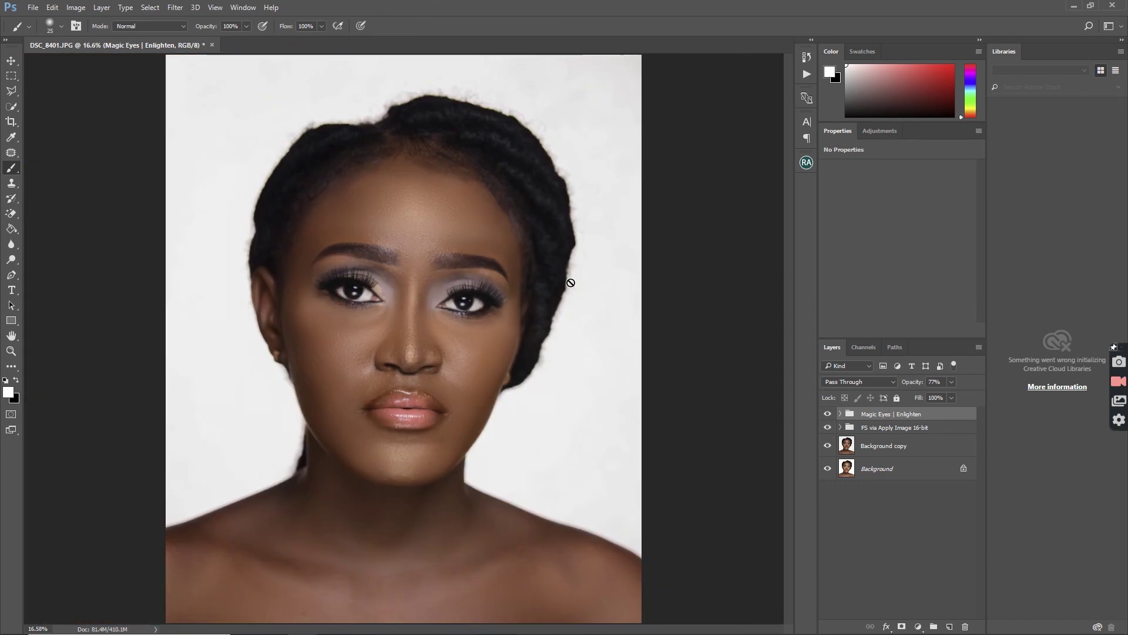
left_click(828, 433)
left_click(827, 433)
left_click(828, 433)
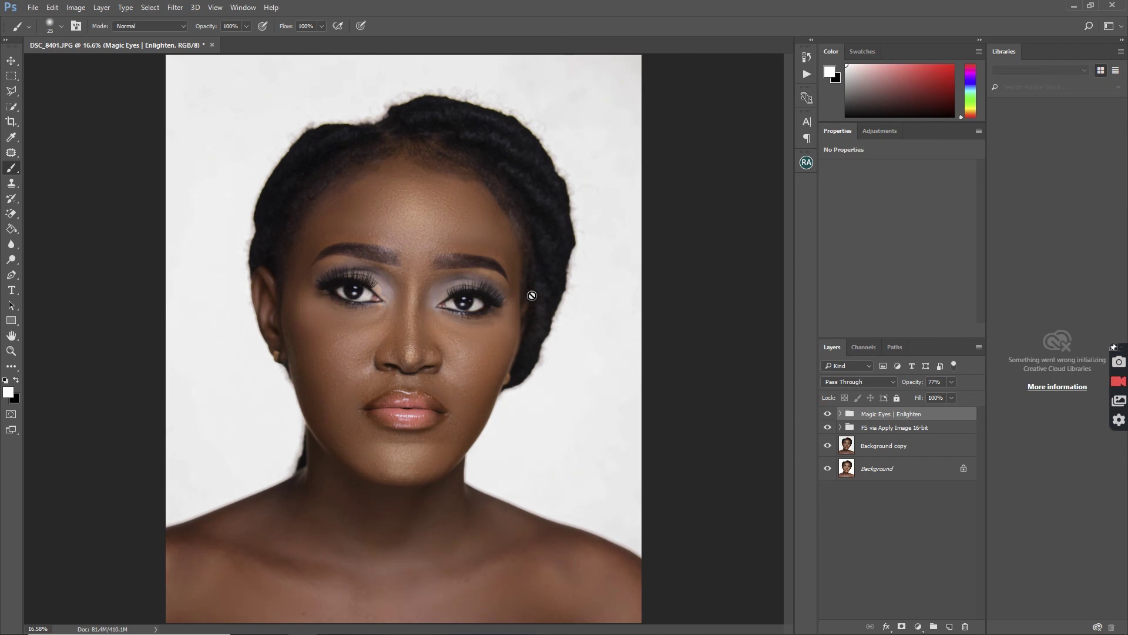
left_click(9, 62)
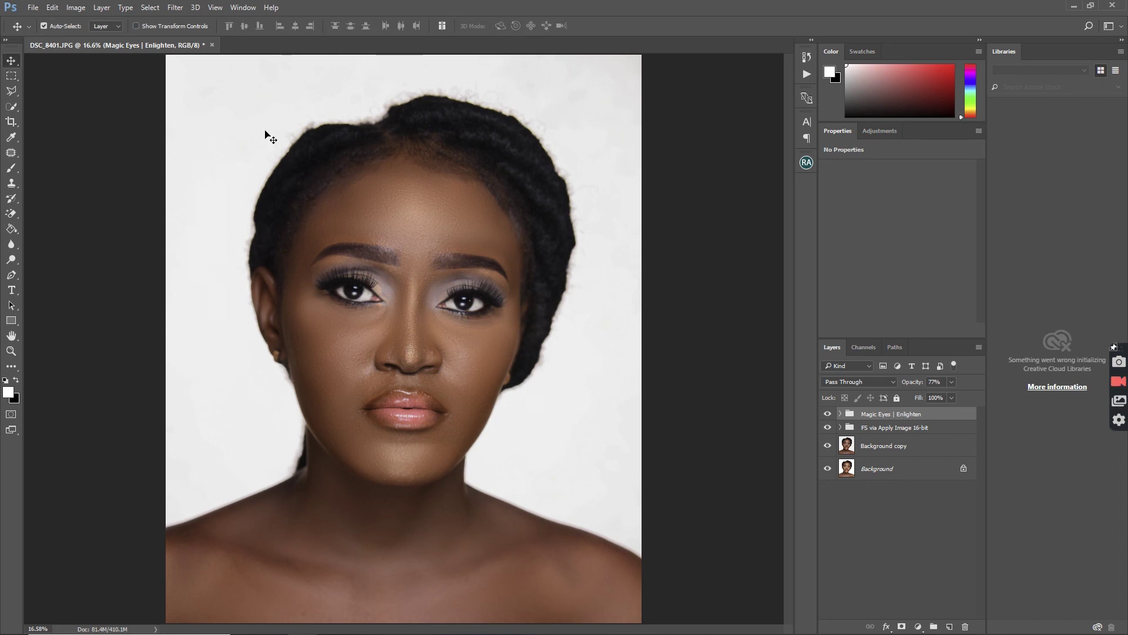